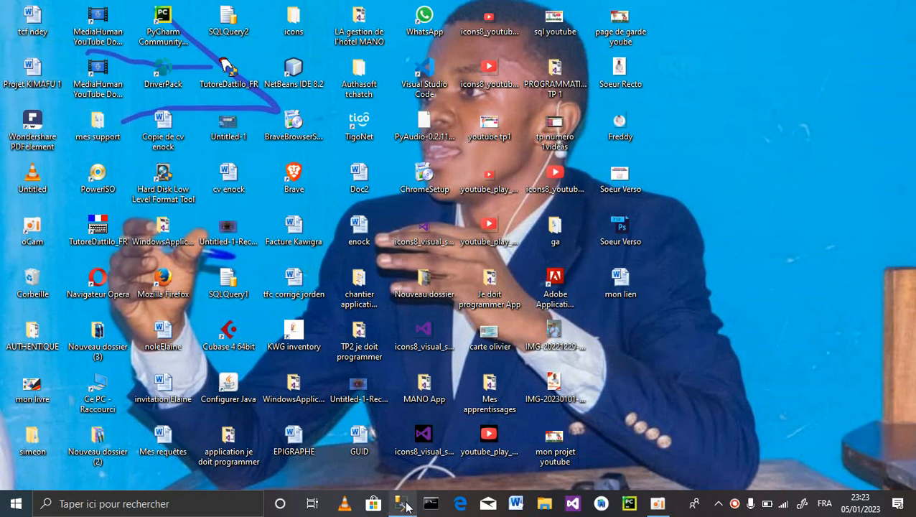
- Restore the Management Studio window and open the Windows Ink workspace beside it
{"action": "mouse_move", "coordinate": [405, 507]}
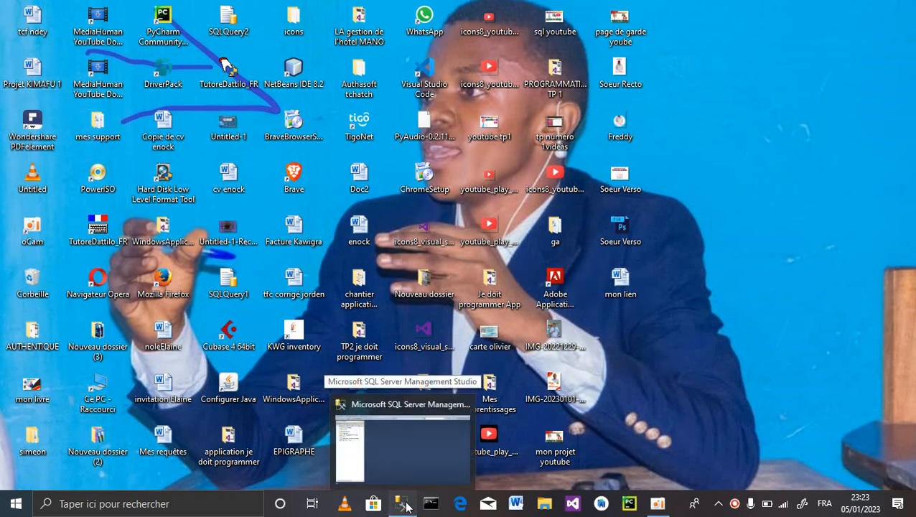
{"action": "left_click", "coordinate": [405, 506]}
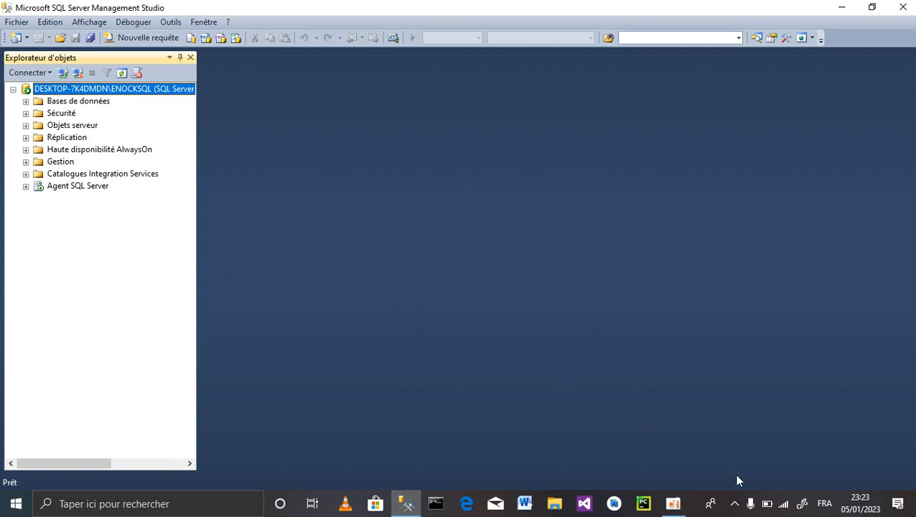
{"action": "left_click", "coordinate": [803, 503]}
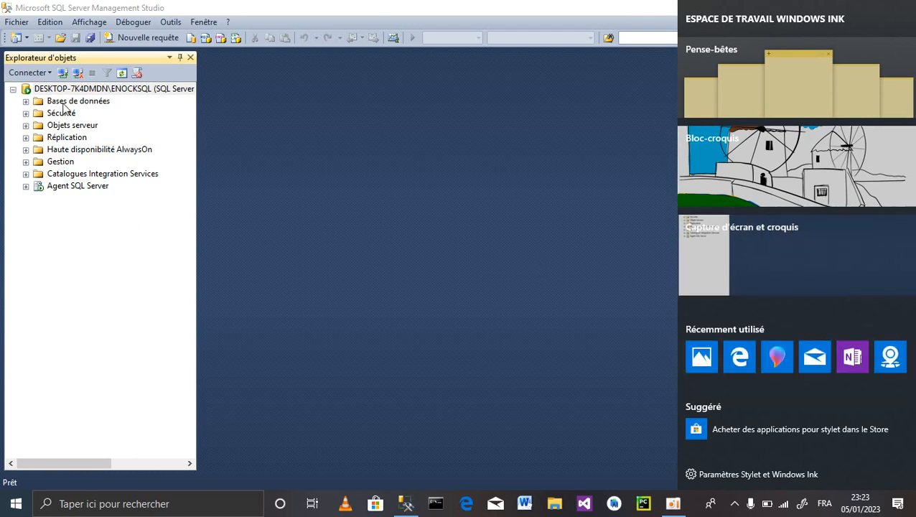
- Take a screen capture, circle Bases de données with red ink, and close the sketch
{"action": "left_click", "coordinate": [105, 141]}
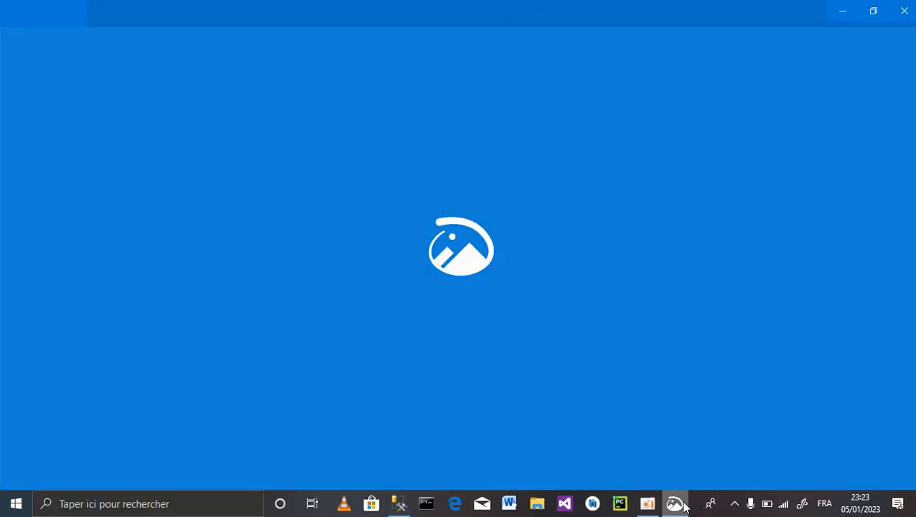
{"action": "mouse_move", "coordinate": [675, 503]}
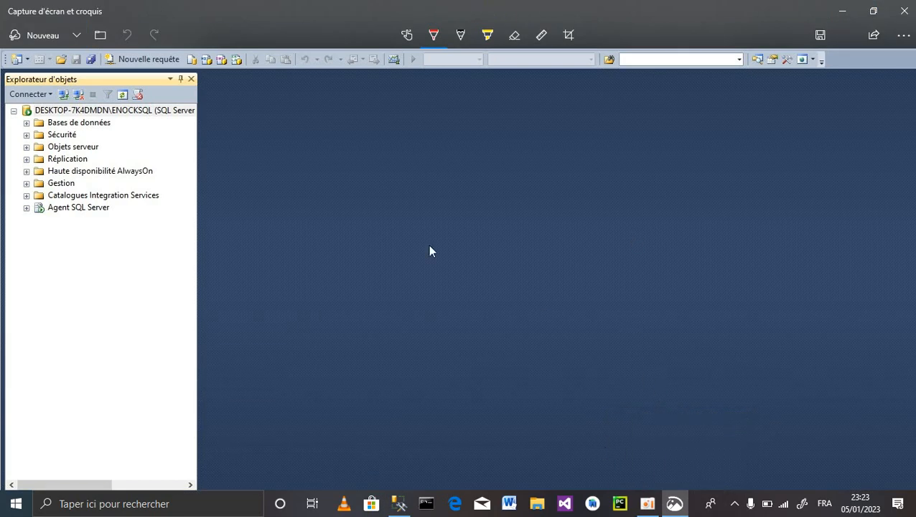
{"action": "mouse_move", "coordinate": [117, 126]}
{"action": "left_mouse_down"}
{"action": "mouse_move", "coordinate": [21, 123]}
{"action": "mouse_move", "coordinate": [39, 134]}
{"action": "mouse_move", "coordinate": [119, 127]}
{"action": "left_mouse_up"}
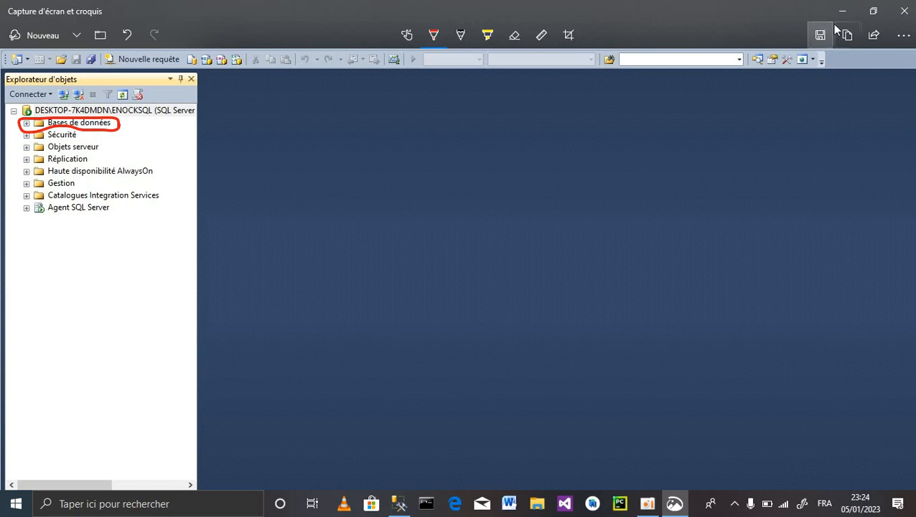
{"action": "left_click", "coordinate": [906, 16]}
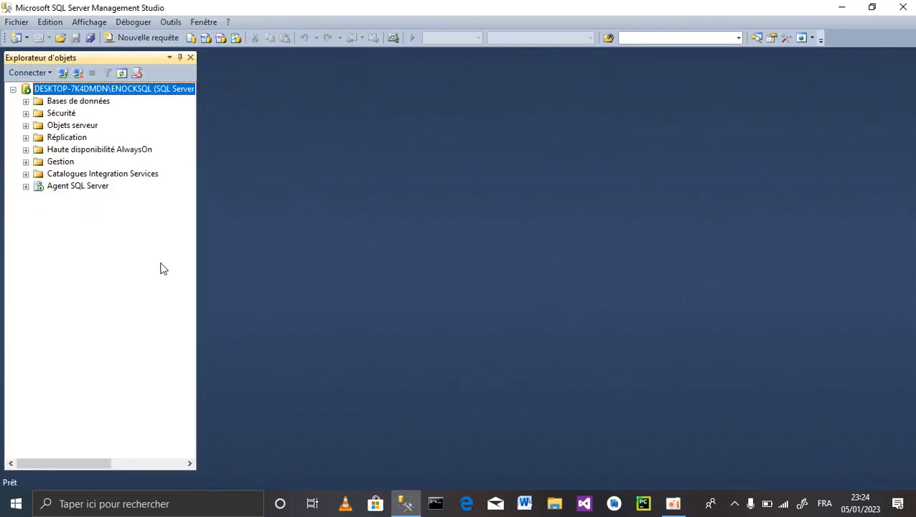
- Expand Bases de données and choose Nouvelle base de données from its context menu
{"action": "double_click", "coordinate": [82, 102]}
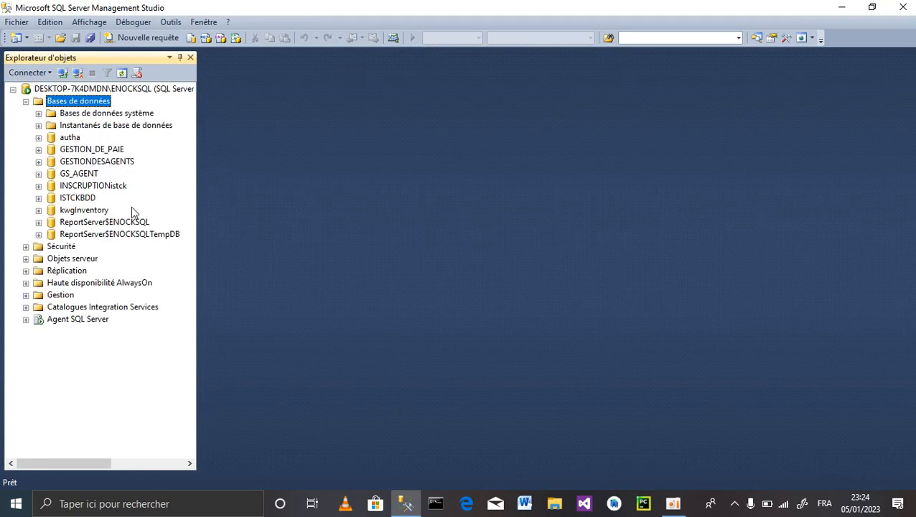
{"action": "right_click", "coordinate": [66, 105]}
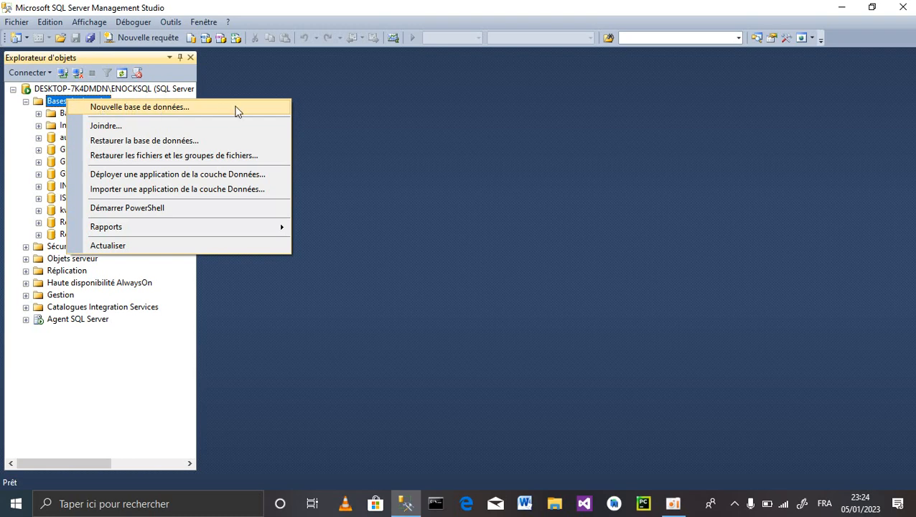
{"action": "left_click", "coordinate": [153, 107]}
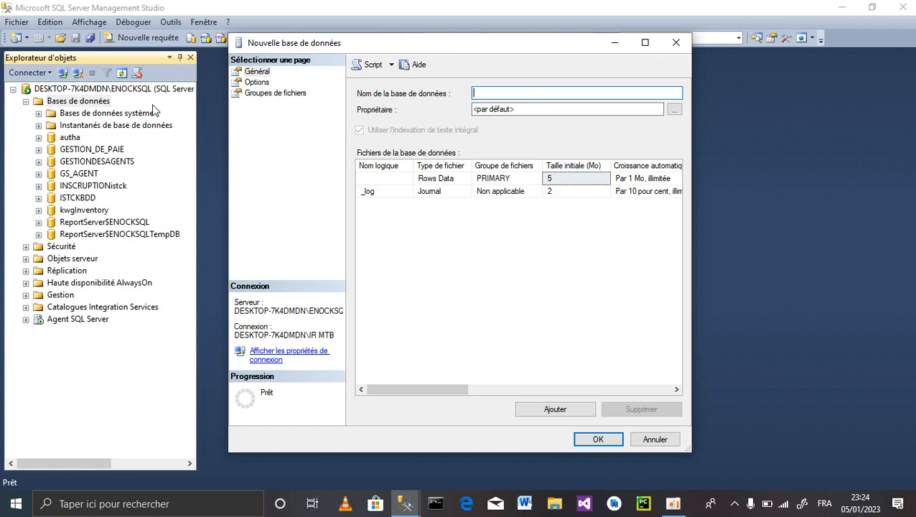
- Name the new database 'créerune base des données' and confirm with OK
{"action": "type", "text": "créer"}
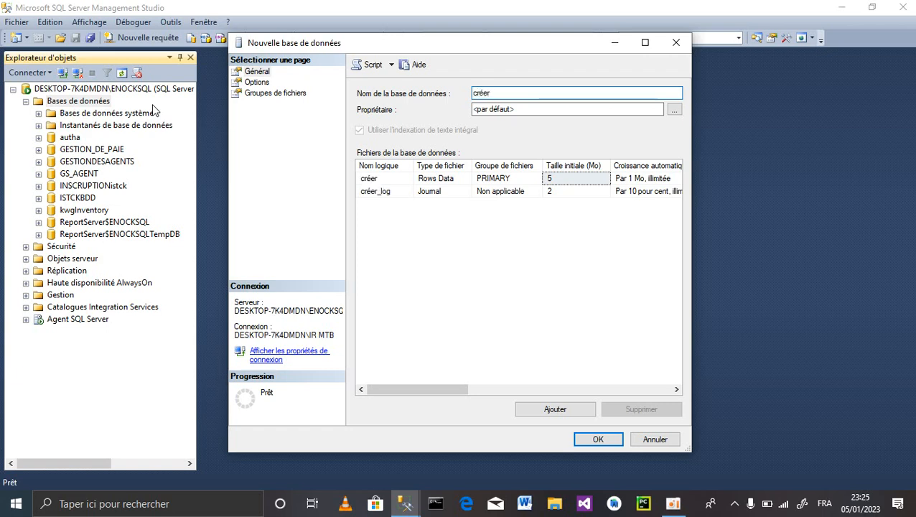
{"action": "type", "text": "une base"}
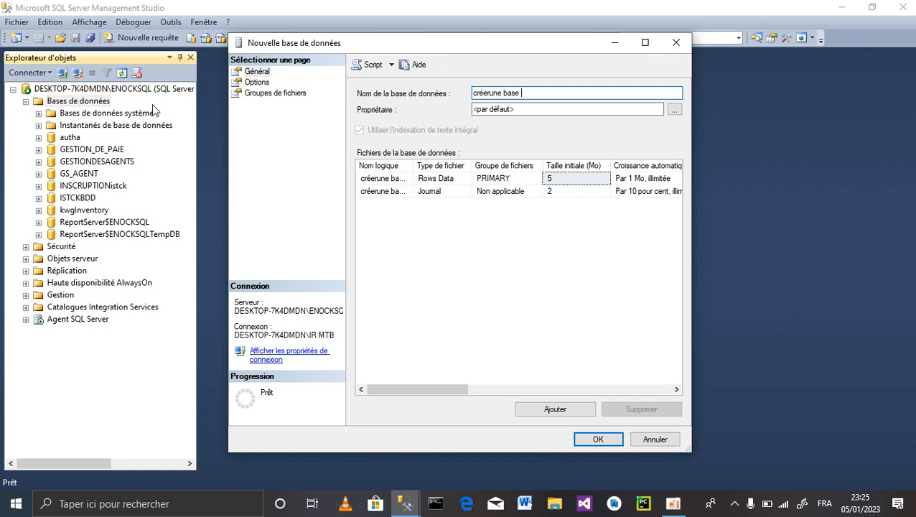
{"action": "type", "text": " desdp"}
{"action": "key", "text": "BackSpace"}
{"action": "key", "text": "BackSpace"}
{"action": "type", "text": "données"}
{"action": "left_click", "coordinate": [604, 440]}
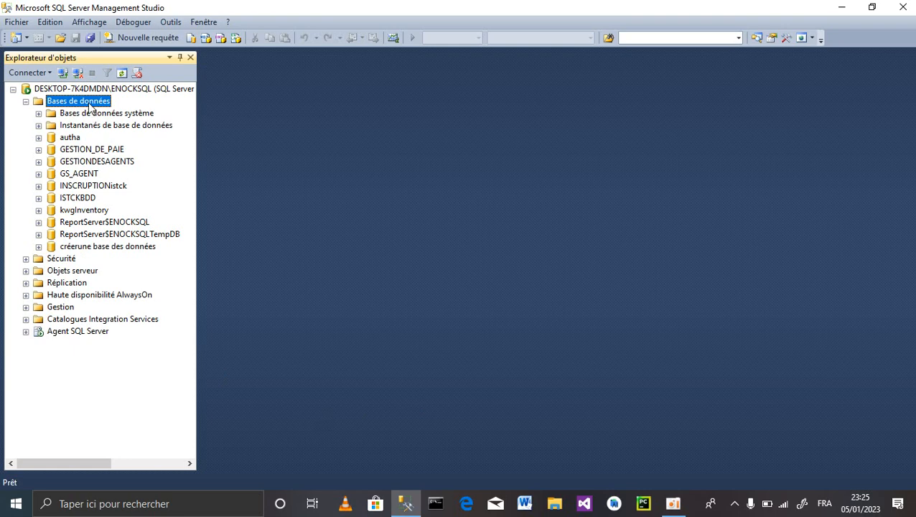
- Refresh Bases de données and select the new créerune base des données database
{"action": "right_click", "coordinate": [89, 105]}
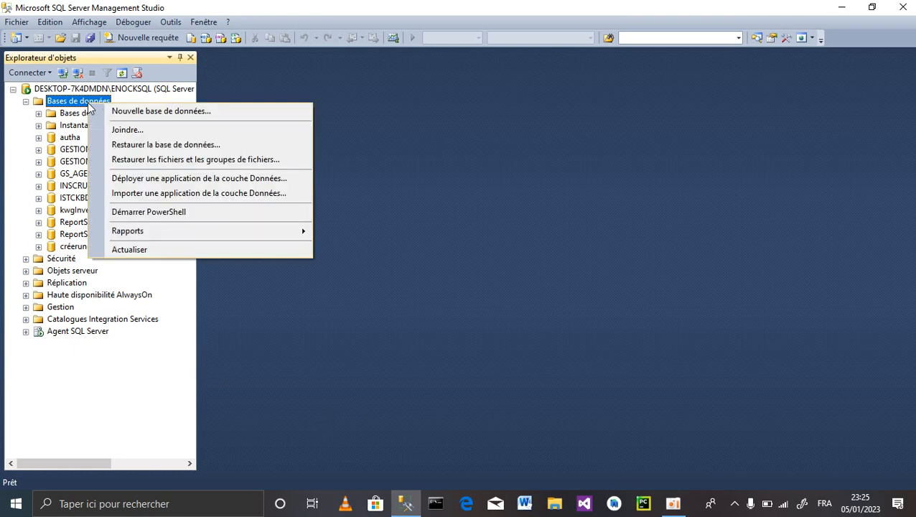
{"action": "left_click", "coordinate": [155, 257]}
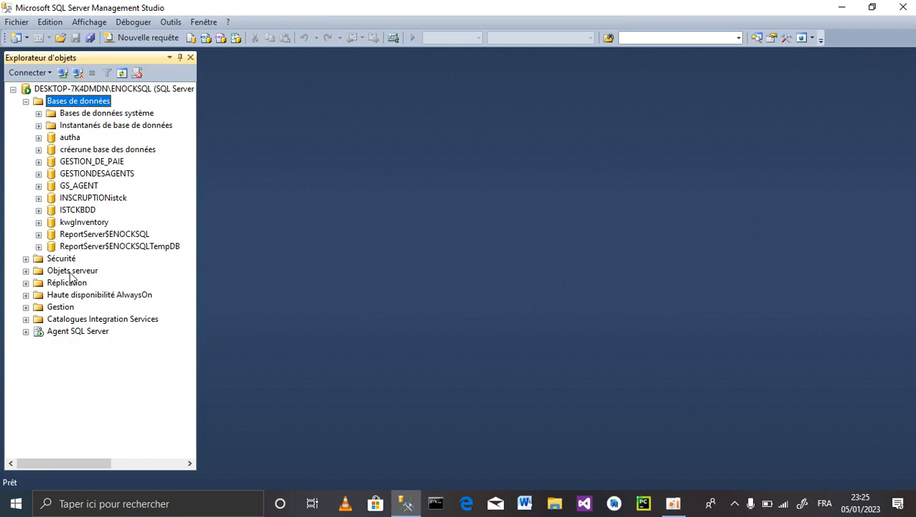
{"action": "left_click", "coordinate": [84, 150]}
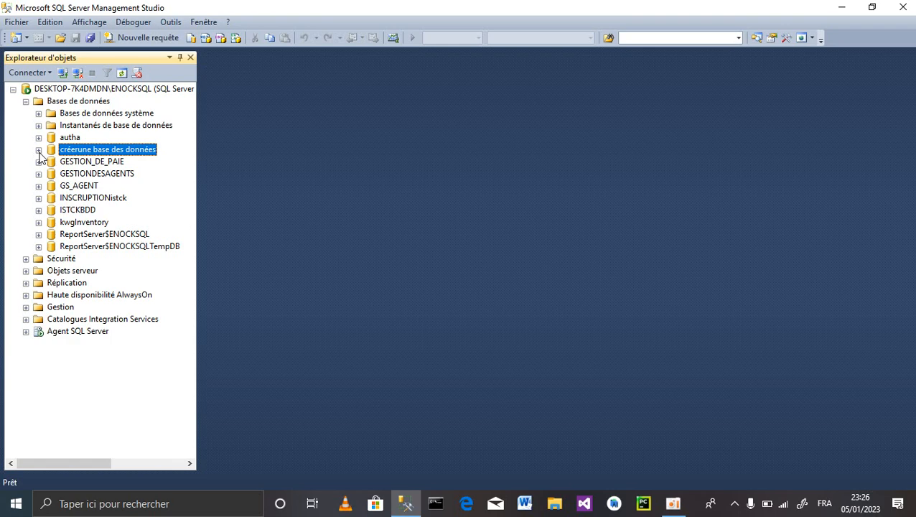
- Expand créerune base des données and choose Nouvelle table... on its Tables folder
{"action": "left_click", "coordinate": [101, 152]}
{"action": "right_click", "coordinate": [99, 152]}
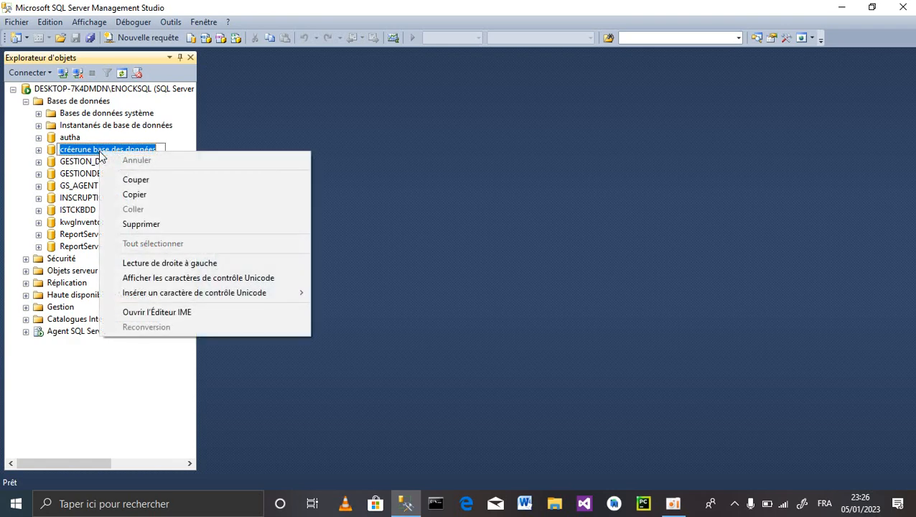
{"action": "left_click", "coordinate": [81, 162]}
{"action": "double_click", "coordinate": [96, 149]}
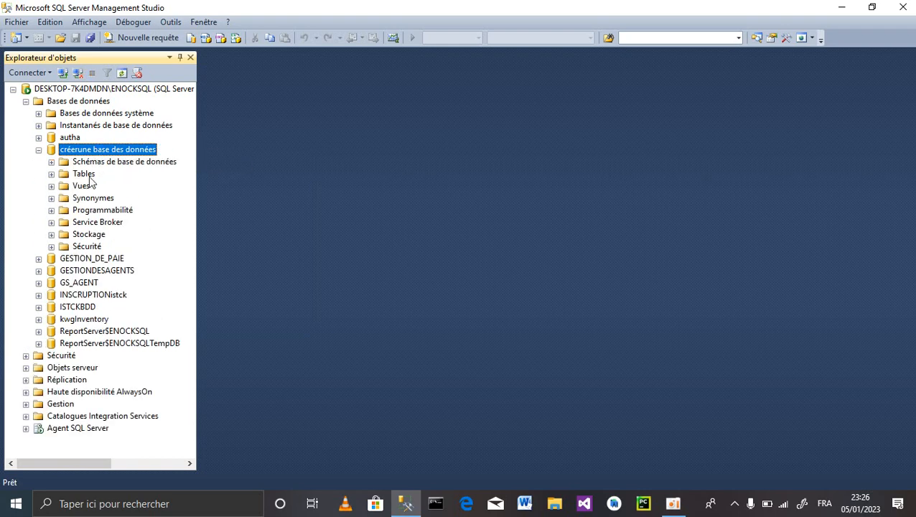
{"action": "left_click", "coordinate": [51, 174]}
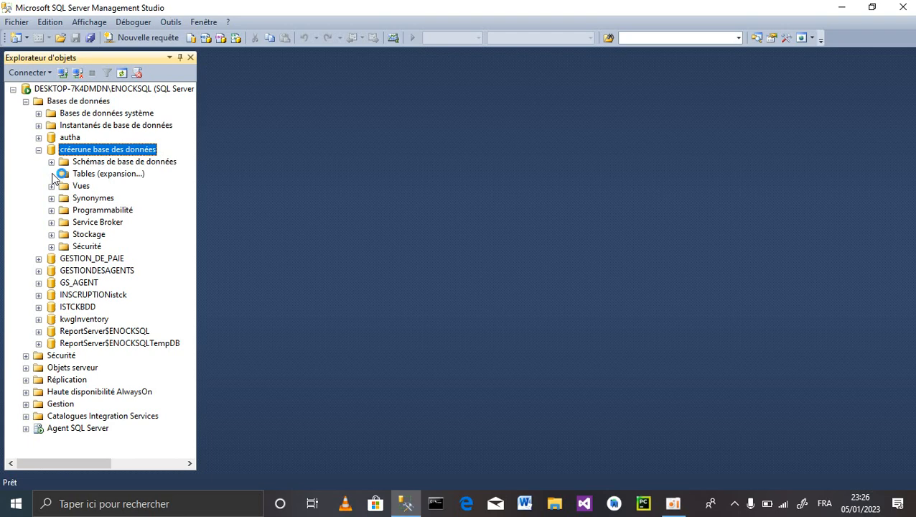
{"action": "left_click", "coordinate": [52, 175]}
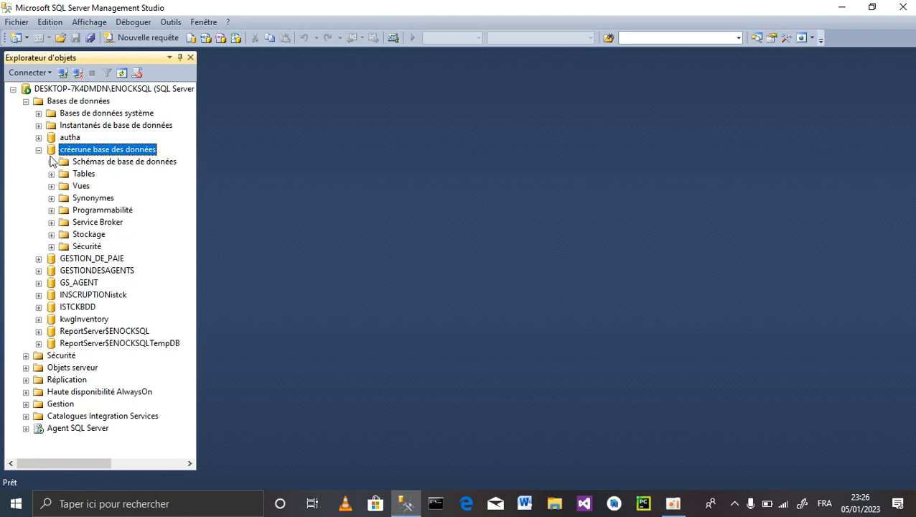
{"action": "left_click", "coordinate": [85, 178]}
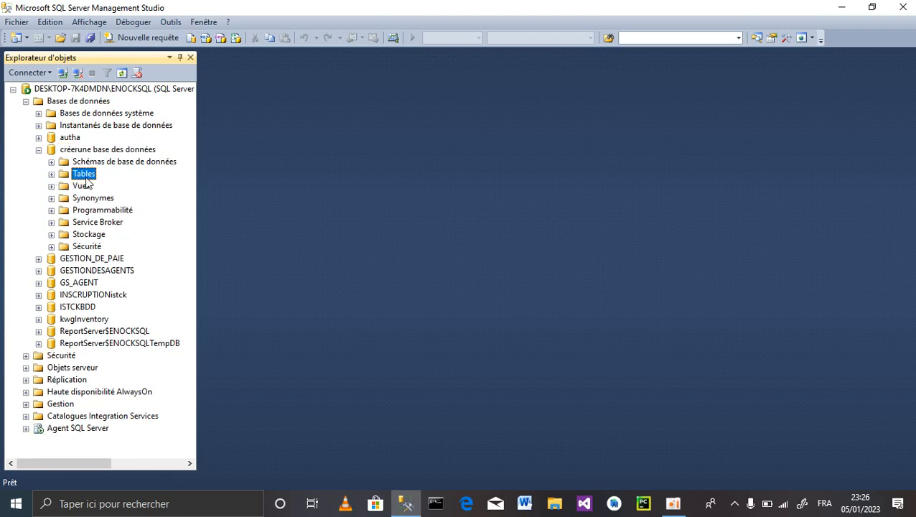
{"action": "right_click", "coordinate": [85, 178]}
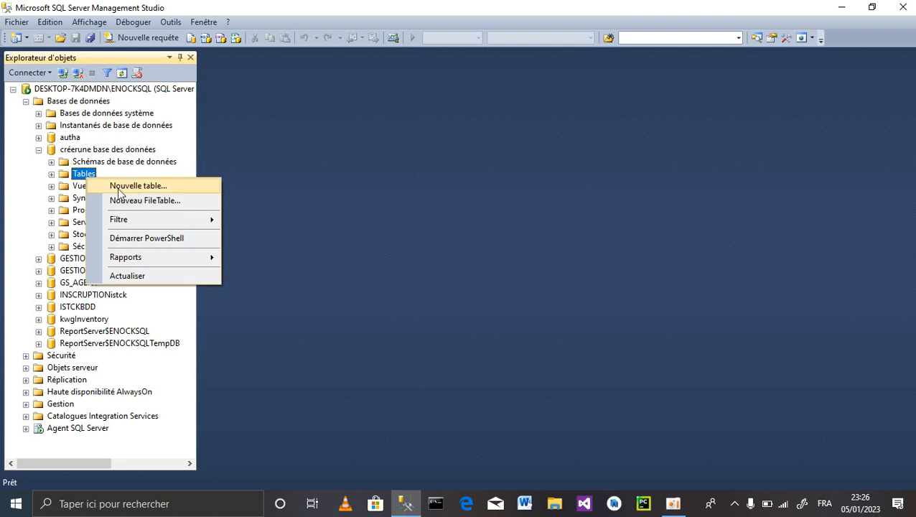
{"action": "left_click", "coordinate": [79, 178]}
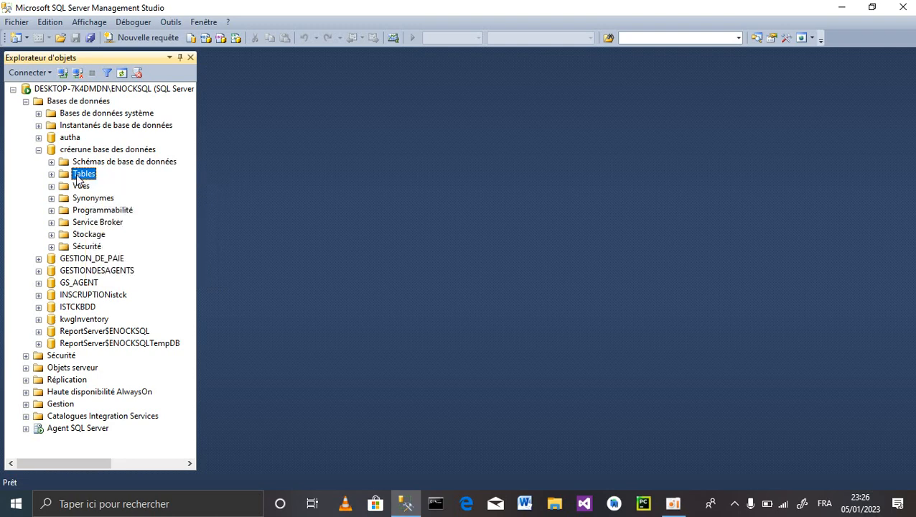
{"action": "right_click", "coordinate": [79, 178]}
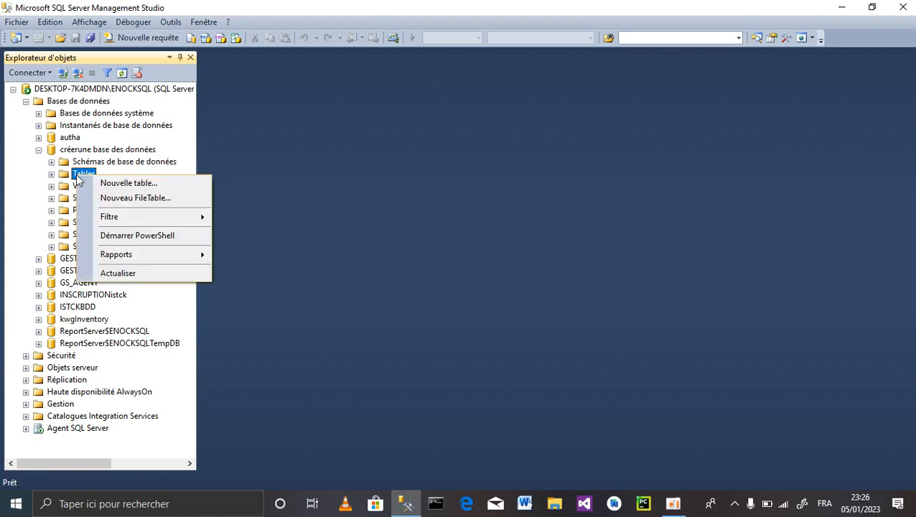
{"action": "left_click", "coordinate": [158, 185]}
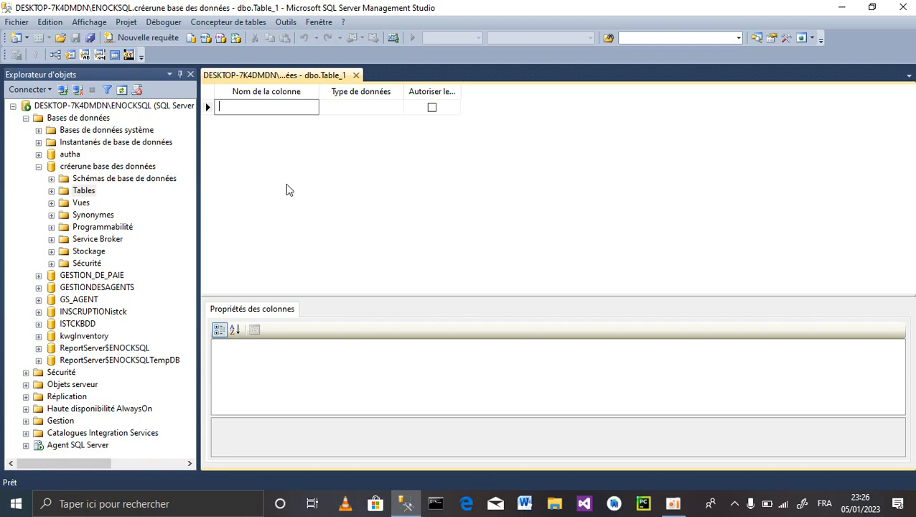
- Make the first column NUMERO of type numeric(18, 0) with nulls disallowed
{"action": "type", "text": "nom"}
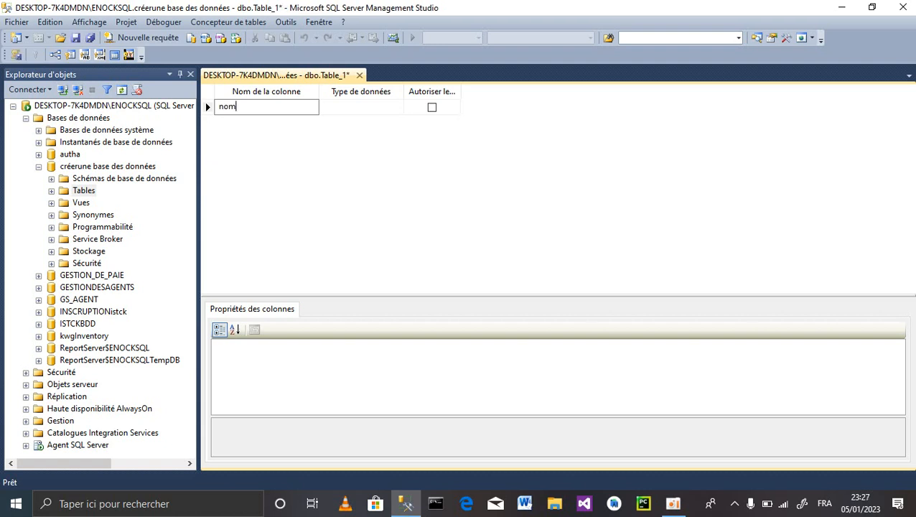
{"action": "key", "text": "BackSpace"}
{"action": "key", "text": "BackSpace"}
{"action": "key", "text": "XF86MonBrightnessUp"}
{"action": "key", "text": "XF86MonBrightnessUp"}
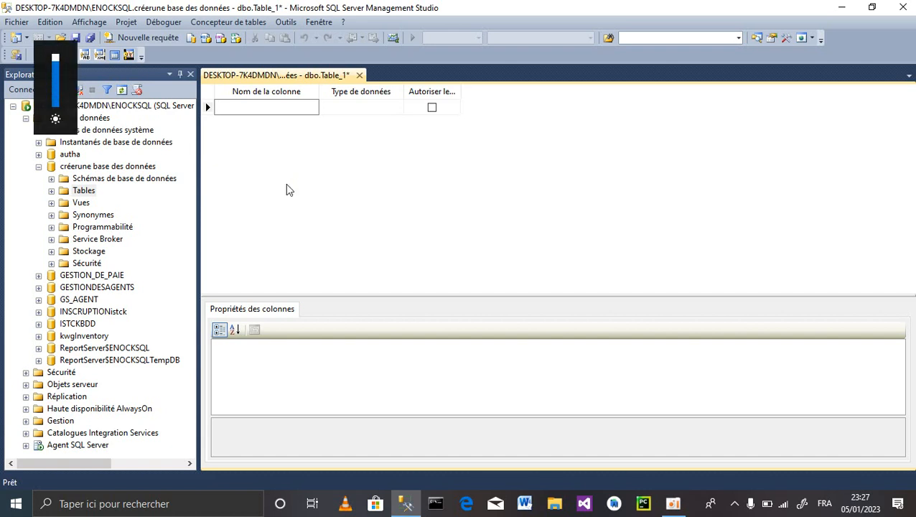
{"action": "type", "text": "NOM"}
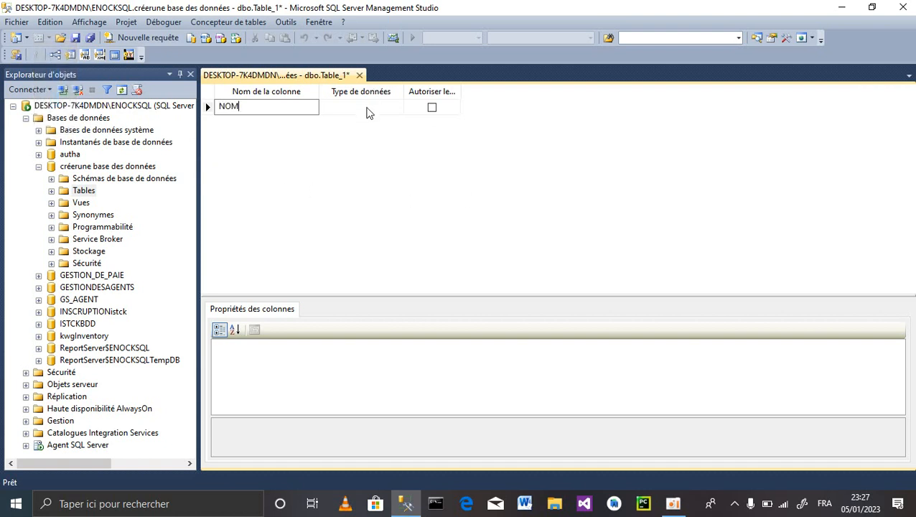
{"action": "left_click", "coordinate": [373, 107]}
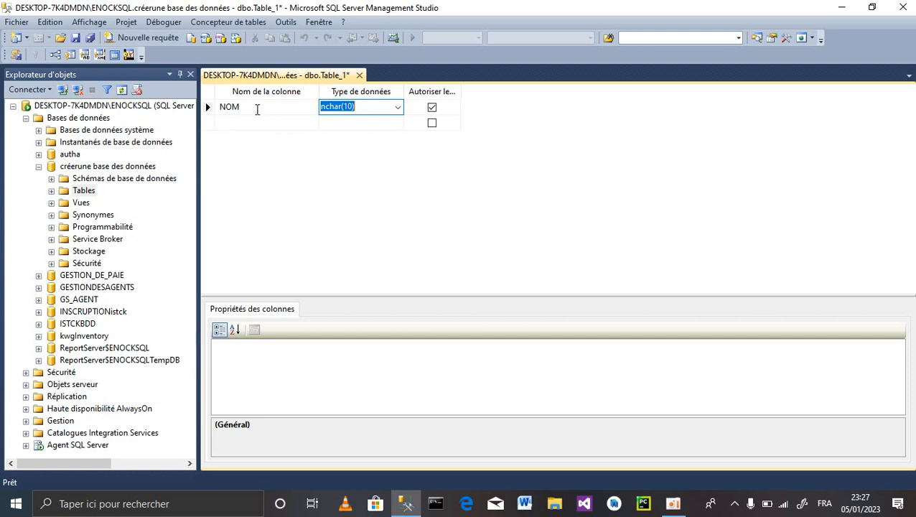
{"action": "type", "text": "VARC"}
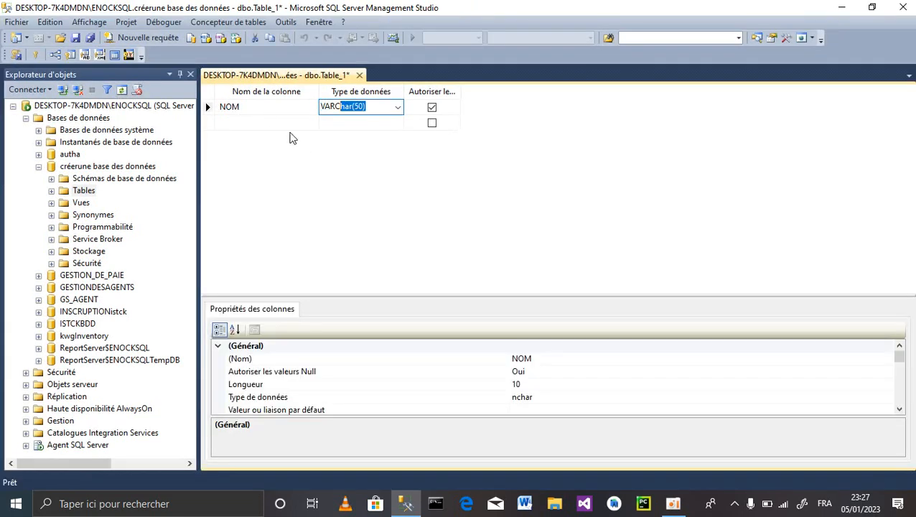
{"action": "left_click", "coordinate": [242, 107]}
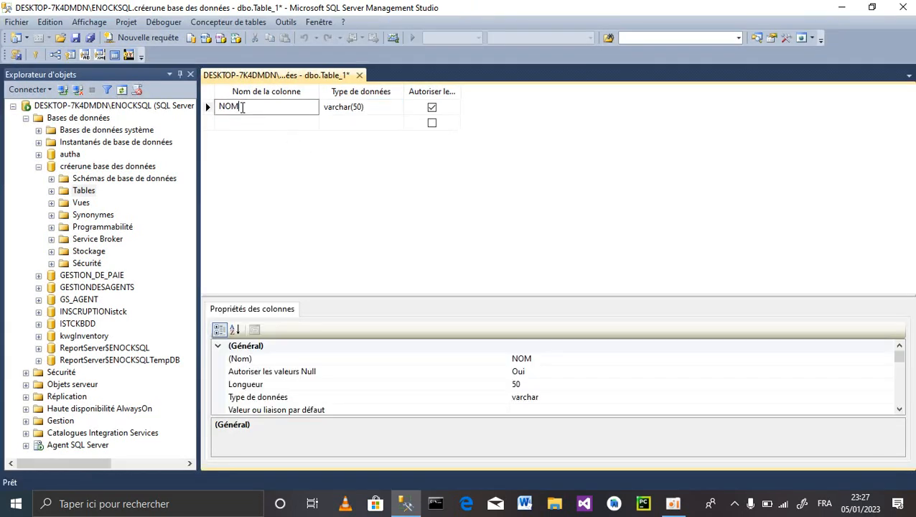
{"action": "key", "text": "BackSpace"}
{"action": "key", "text": "BackSpace"}
{"action": "type", "text": "UMERO"}
{"action": "left_click", "coordinate": [374, 108]}
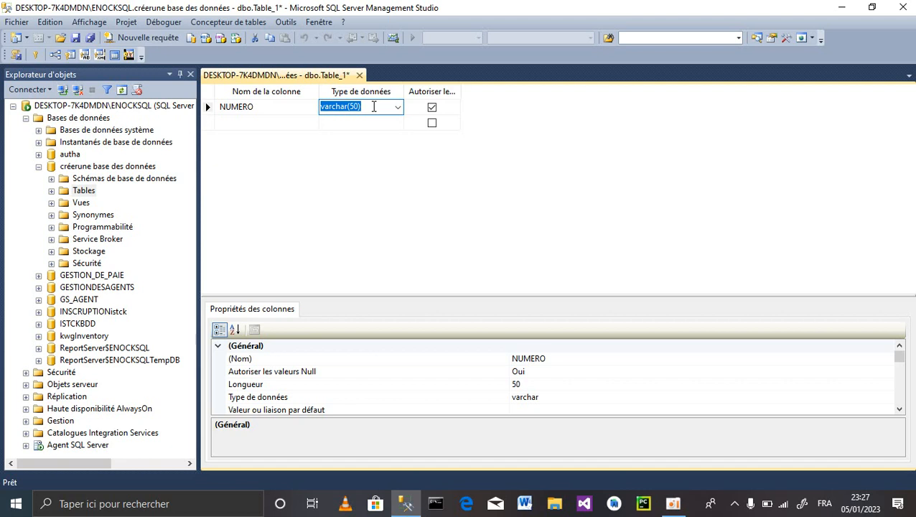
{"action": "type", "text": "NUmeric(18,"}
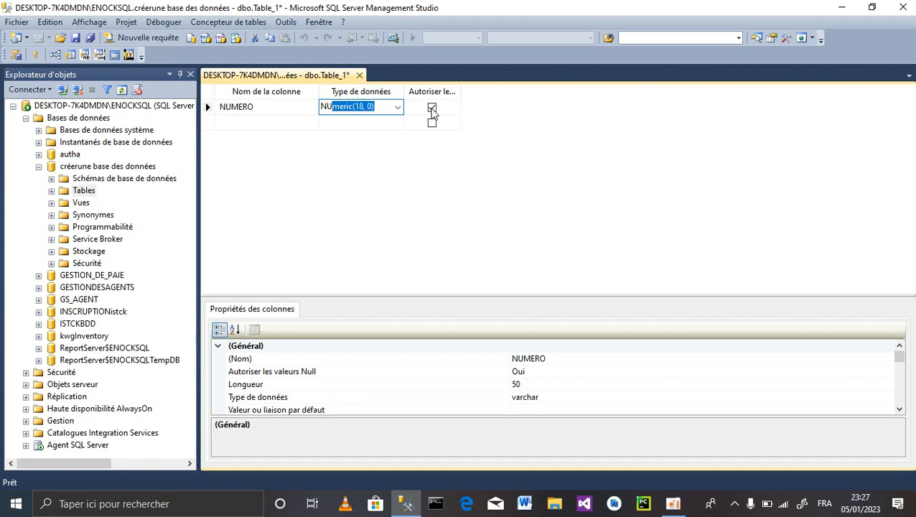
{"action": "left_click", "coordinate": [430, 113]}
- Add NOM and POSTNOM columns, both varchar(50)
{"action": "left_click", "coordinate": [228, 120]}
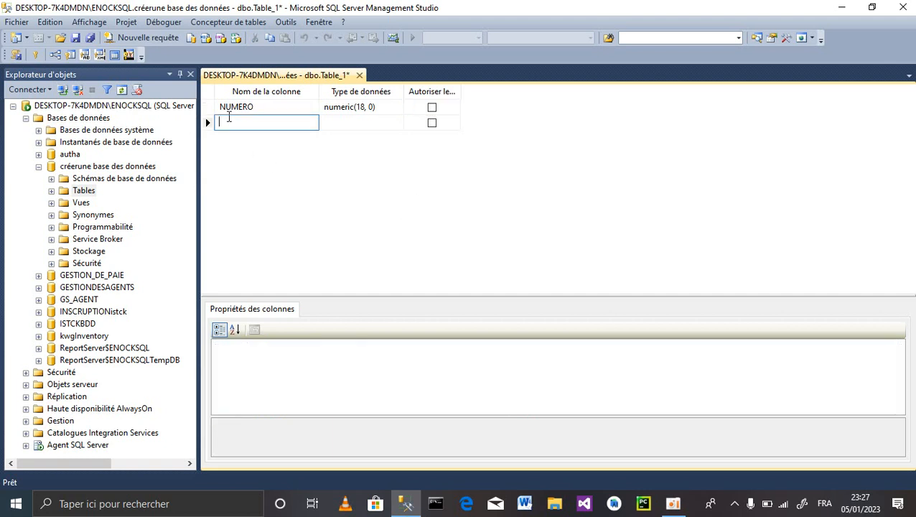
{"action": "type", "text": "NOM"}
{"action": "left_click", "coordinate": [343, 120]}
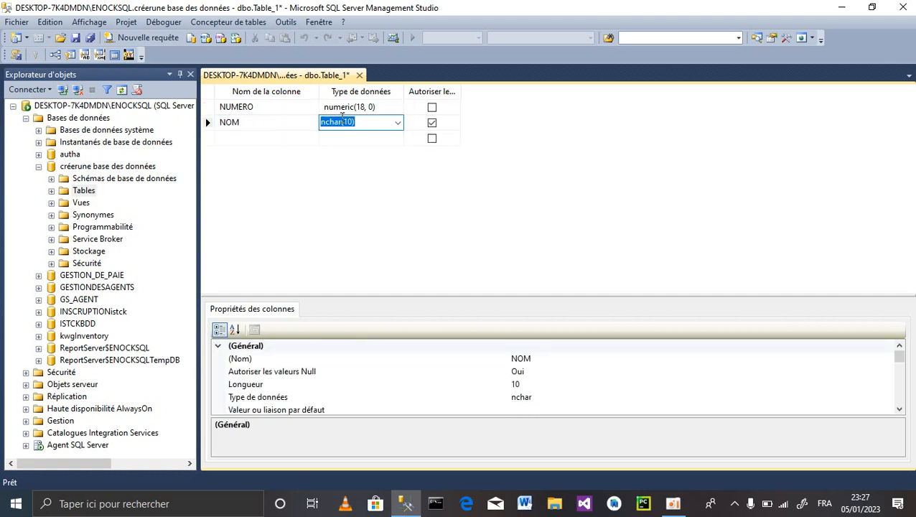
{"action": "key", "text": "BackSpace"}
{"action": "type", "text": "VAR"}
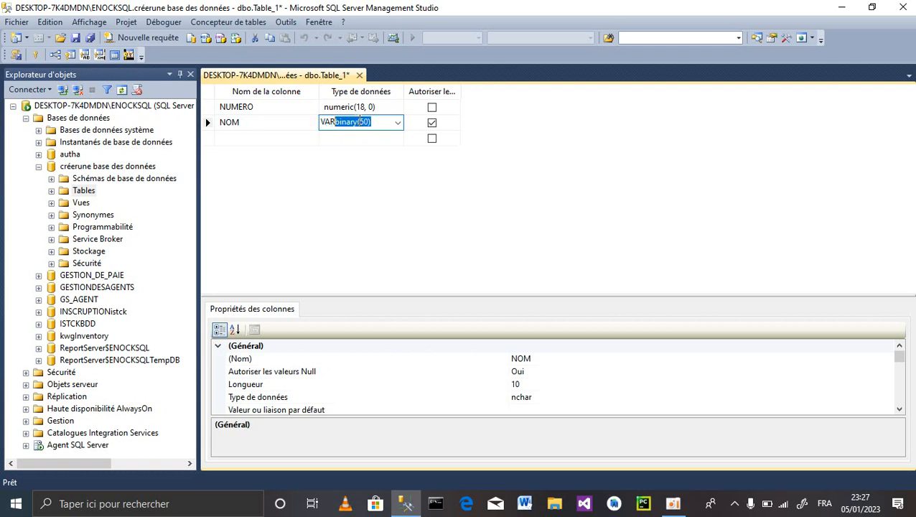
{"action": "type", "text": "Ch"}
{"action": "left_click", "coordinate": [231, 141]}
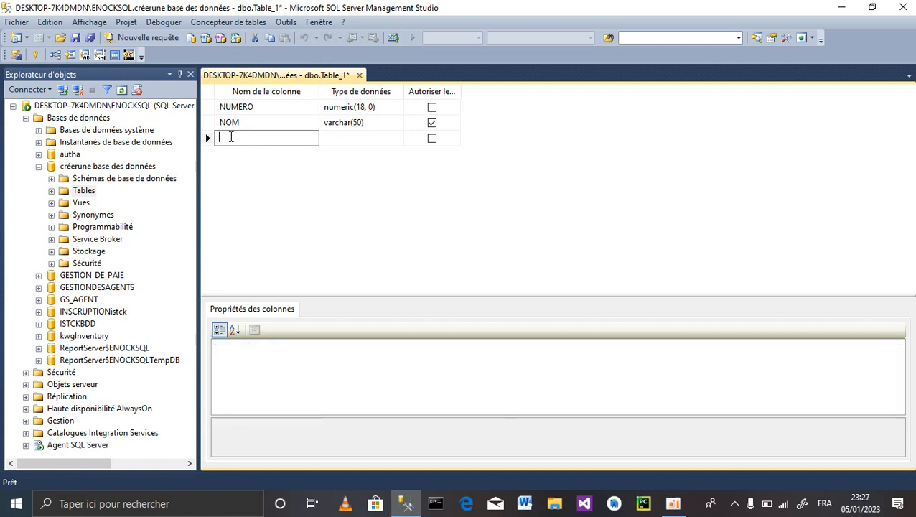
{"action": "type", "text": "POSTNOM"}
{"action": "left_click", "coordinate": [364, 122]}
{"action": "key", "text": "ctrl+c"}
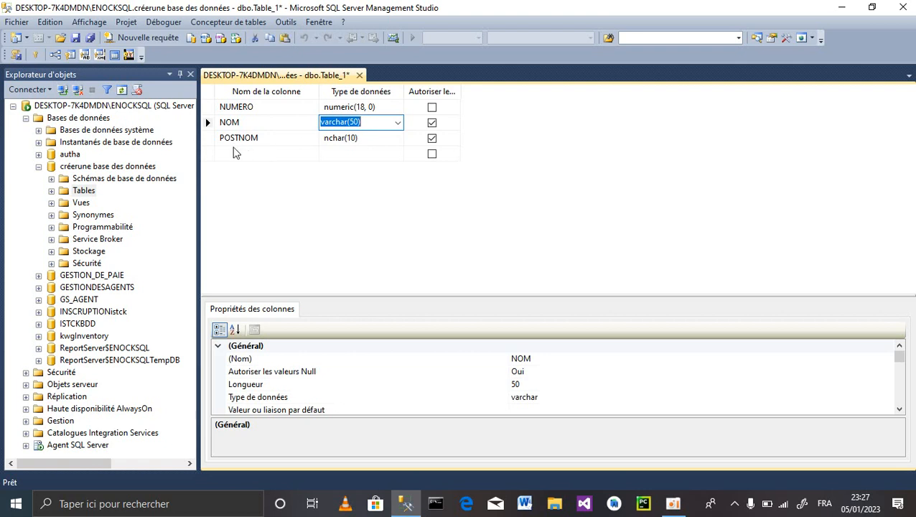
{"action": "left_click", "coordinate": [352, 140]}
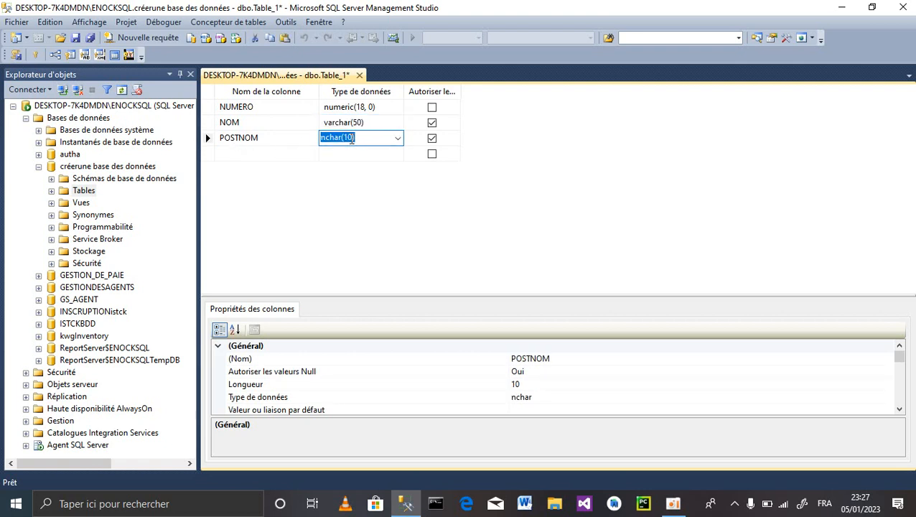
{"action": "type", "text": "varchar(50)"}
- Add PRENOM and SEXE as varchar(50), plus a DATE column of type date
{"action": "left_click", "coordinate": [240, 155]}
{"action": "type", "text": "PRE"}
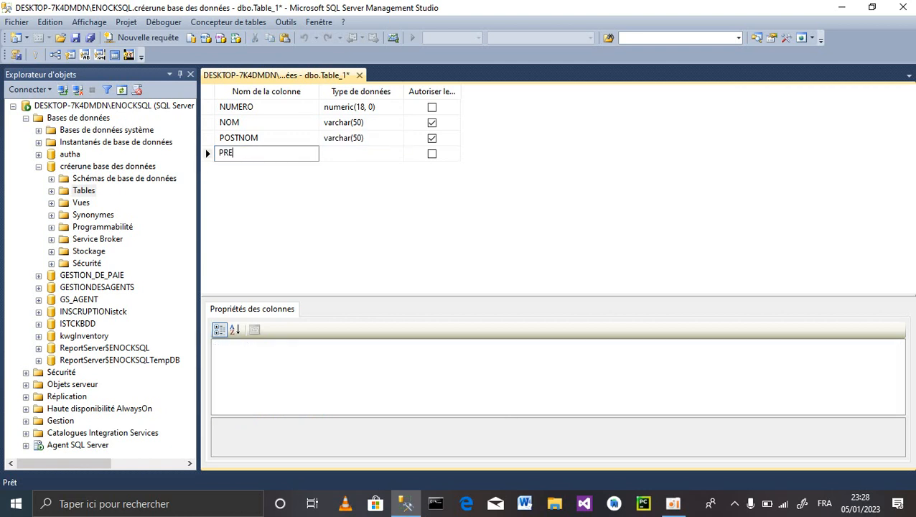
{"action": "type", "text": "NOM"}
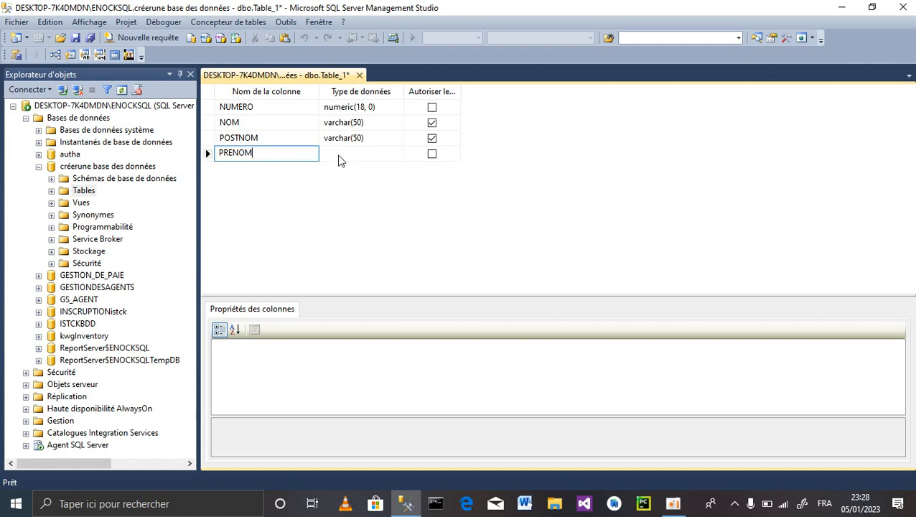
{"action": "left_click", "coordinate": [340, 157]}
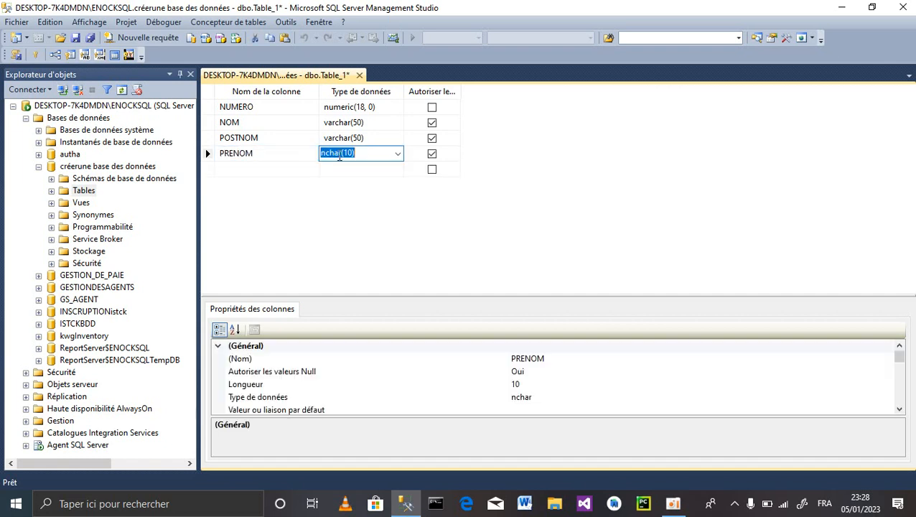
{"action": "type", "text": "varchar(50)"}
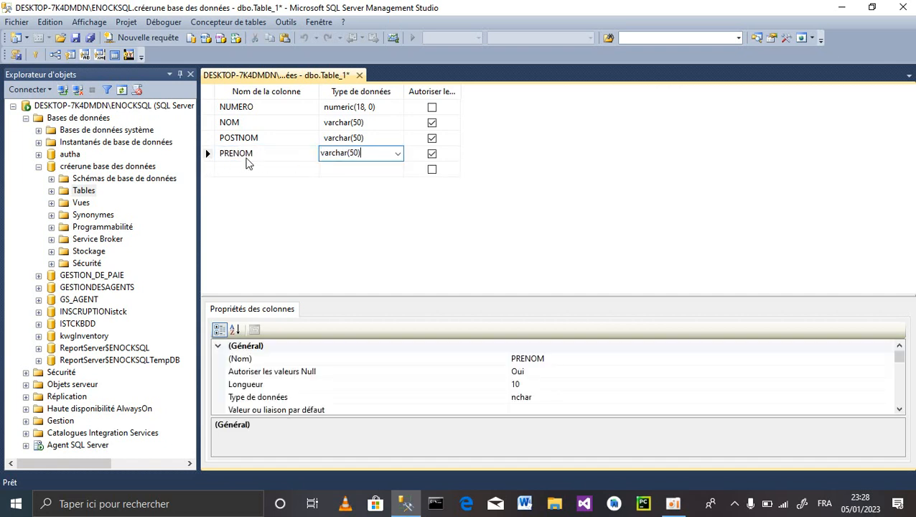
{"action": "left_click", "coordinate": [248, 158]}
{"action": "left_click", "coordinate": [241, 168]}
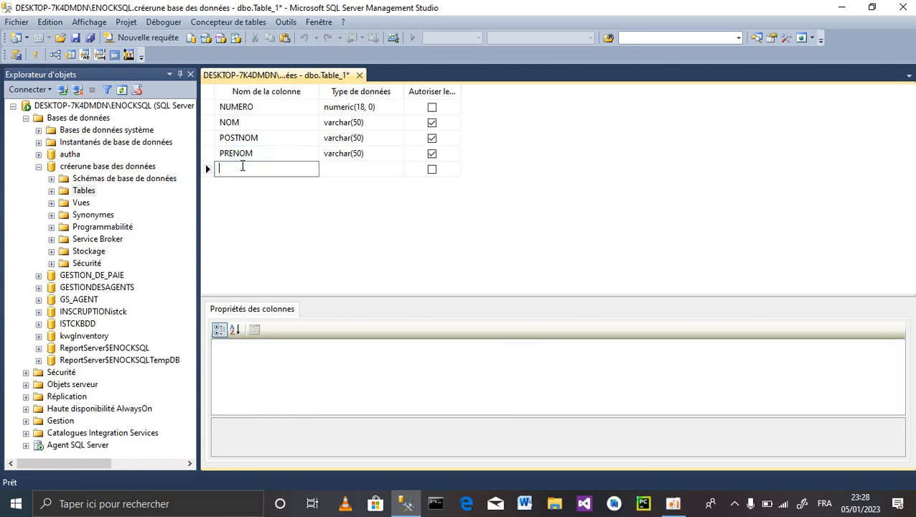
{"action": "type", "text": "SEXE"}
{"action": "left_click", "coordinate": [347, 172]}
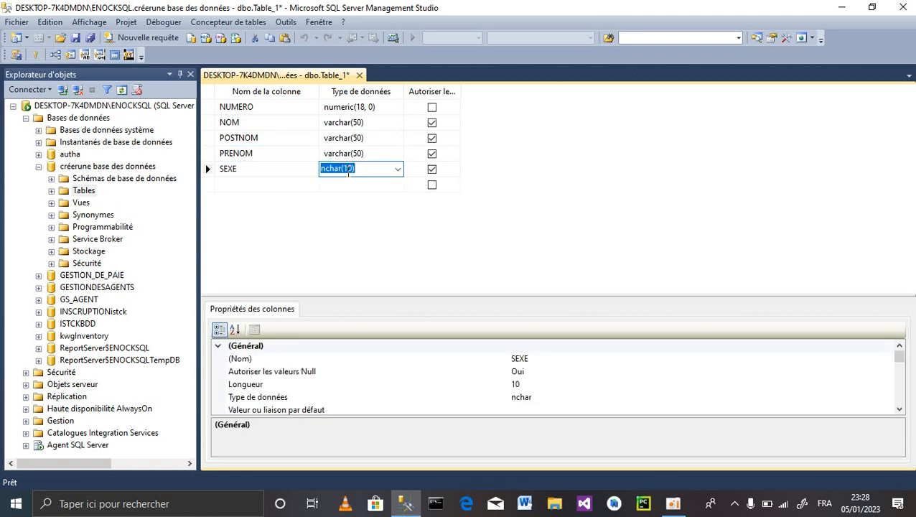
{"action": "key", "text": "ctrl+v"}
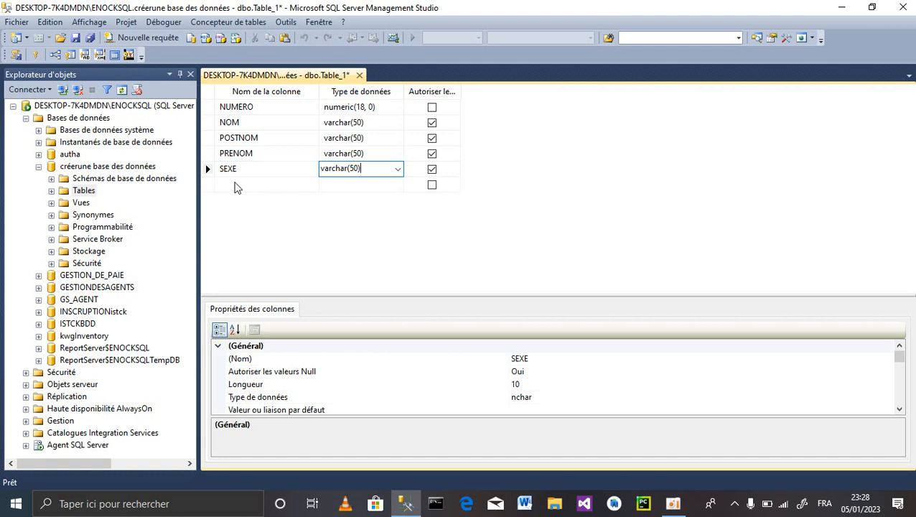
{"action": "left_click", "coordinate": [236, 185]}
{"action": "type", "text": "DATE"}
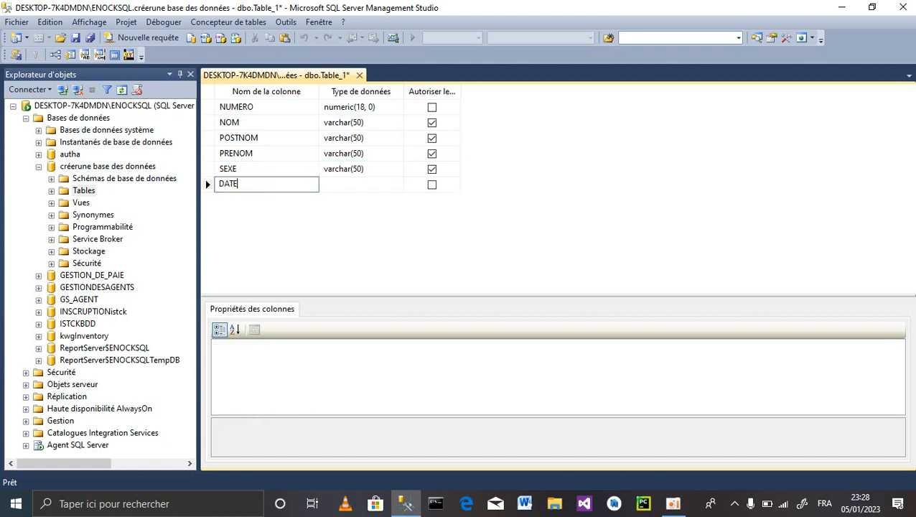
{"action": "left_click", "coordinate": [343, 188]}
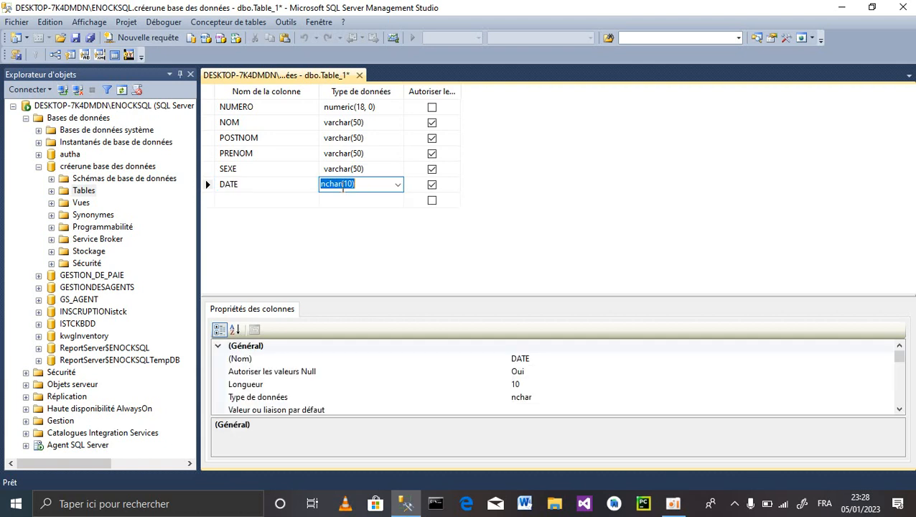
{"action": "type", "text": "DATE"}
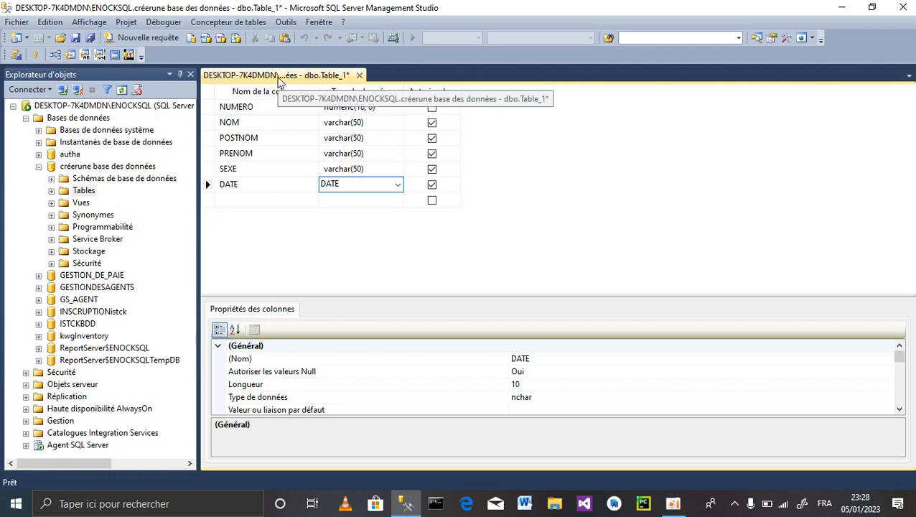
- Save the table design under the name 'INFORMATION ETUDIANT', correcting typos before OK
{"action": "key", "text": "ctrl+s"}
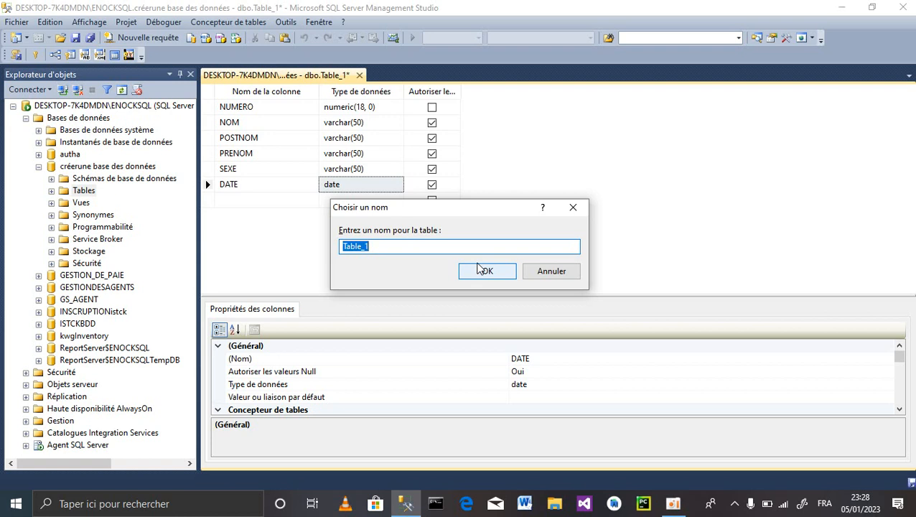
{"action": "type", "text": "INFORMA"}
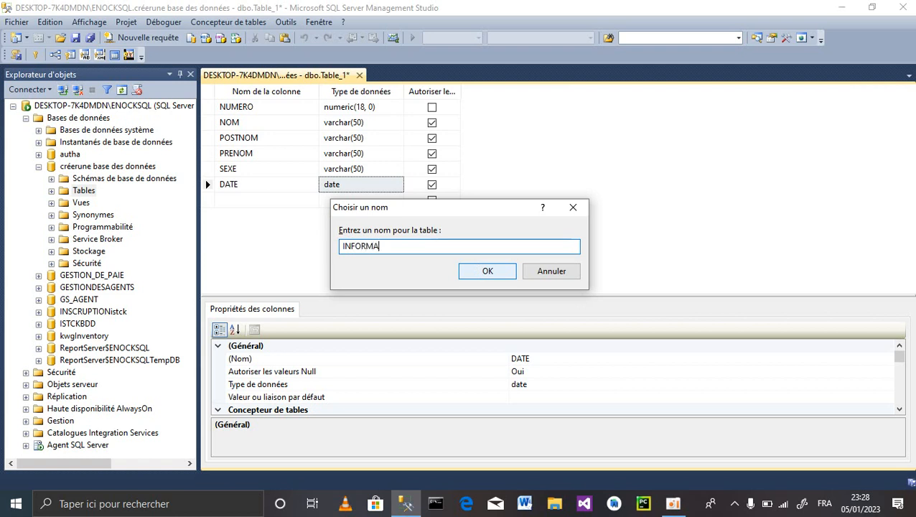
{"action": "type", "text": "TION EUDIANT"}
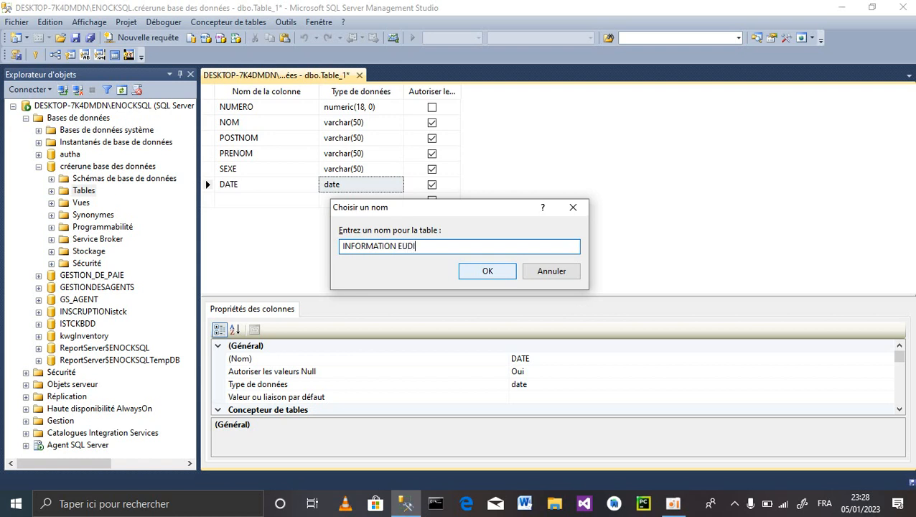
{"action": "left_click", "coordinate": [403, 247]}
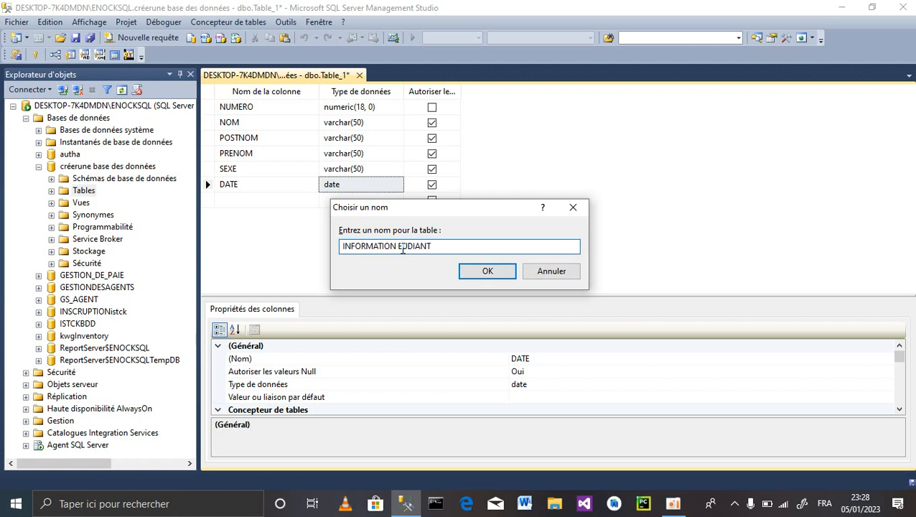
{"action": "type", "text": "TU"}
{"action": "left_click", "coordinate": [503, 277]}
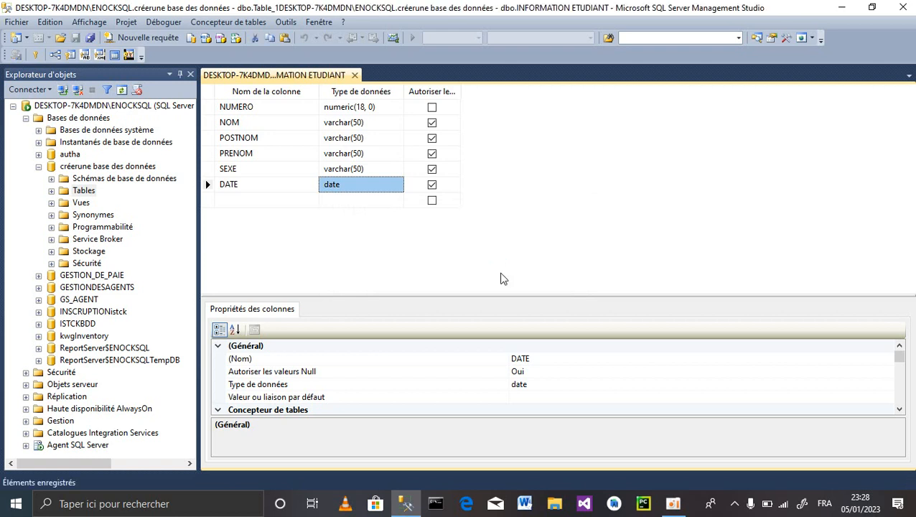
- Close the INFORMATION ETUDIANT designer, agreeing to save its changes
{"action": "right_click", "coordinate": [310, 81]}
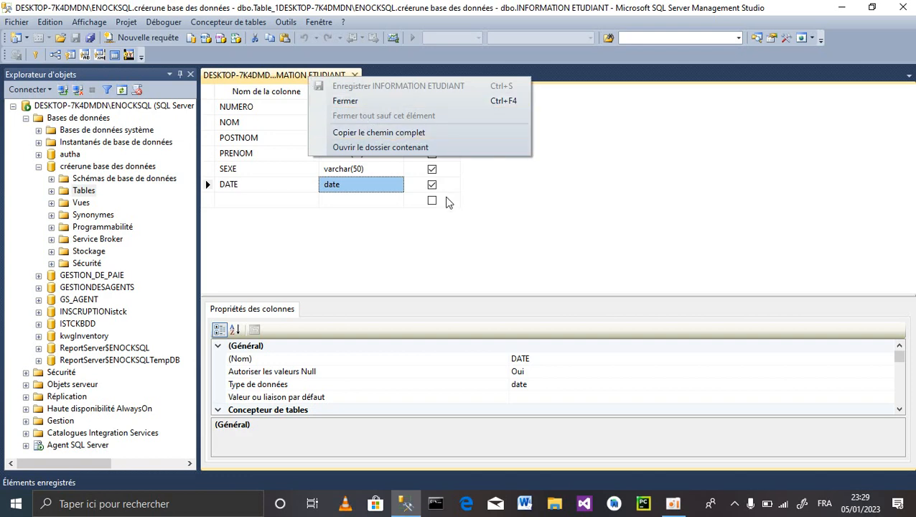
{"action": "left_click", "coordinate": [445, 199]}
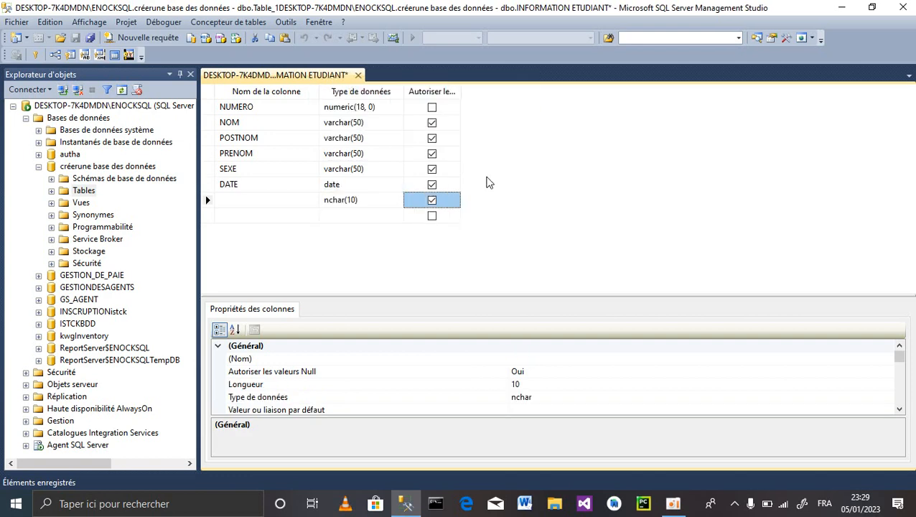
{"action": "left_click", "coordinate": [358, 75]}
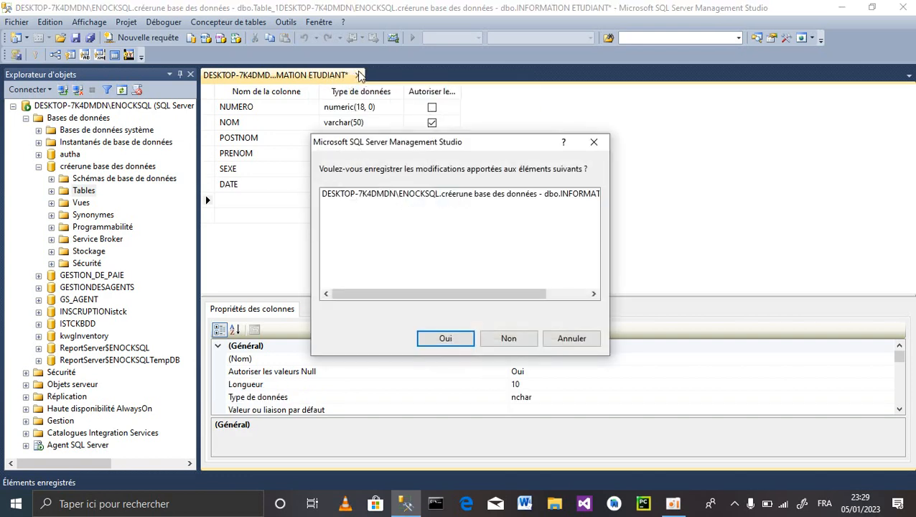
{"action": "left_click", "coordinate": [450, 337]}
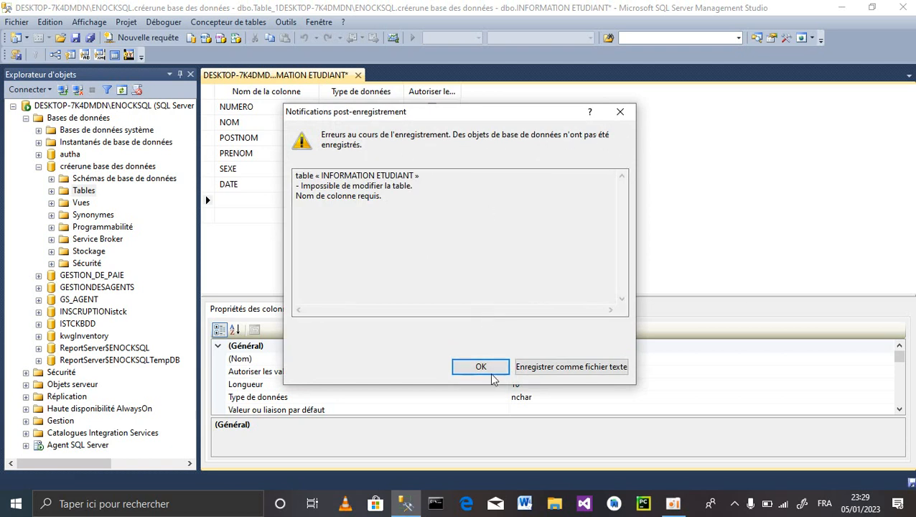
- Try saving the error report as a text file, replacing the file name's space with an underscore
{"action": "left_click", "coordinate": [549, 370]}
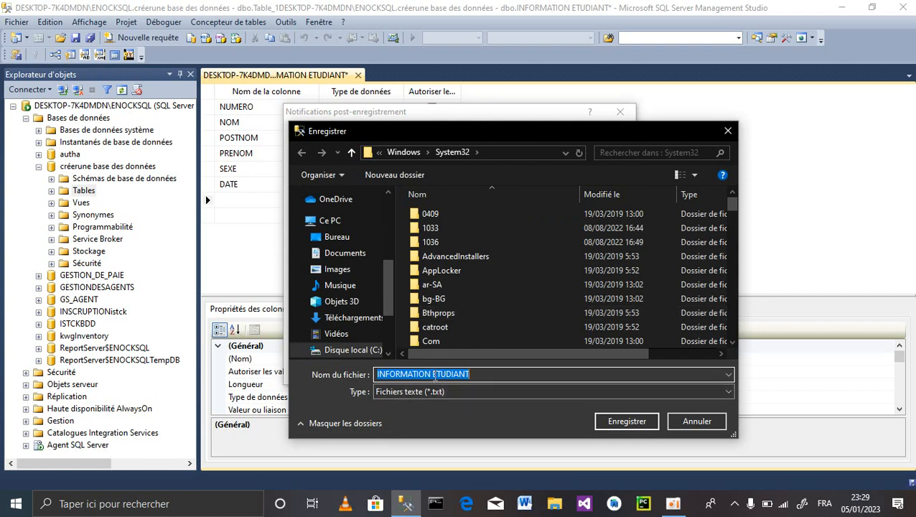
{"action": "left_click", "coordinate": [434, 375]}
{"action": "key", "text": "BackSpace"}
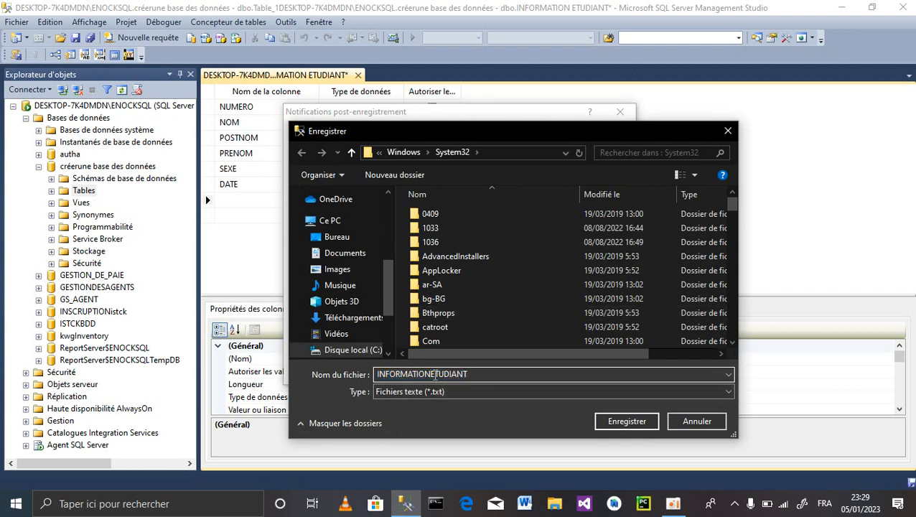
{"action": "type", "text": "8"}
{"action": "key", "text": "BackSpace"}
{"action": "type", "text": "8"}
{"action": "key", "text": "BackSpace"}
{"action": "type", "text": "_"}
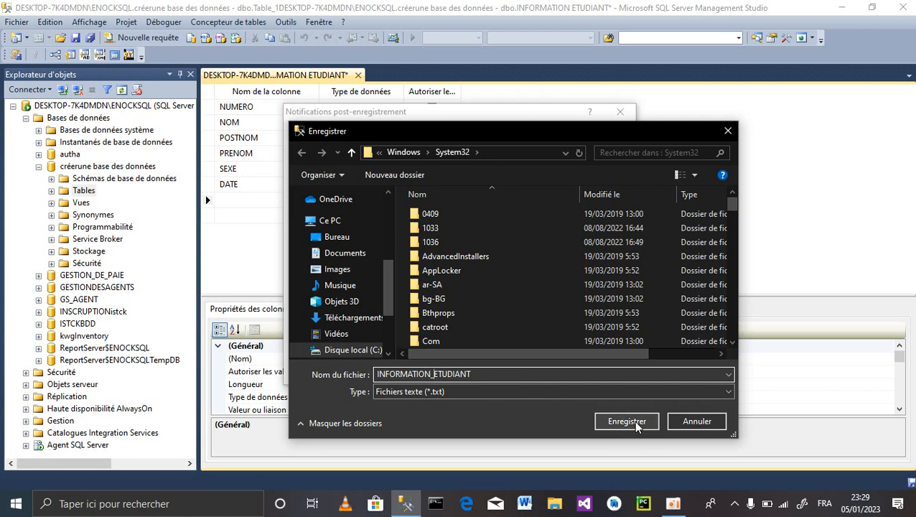
{"action": "left_click", "coordinate": [636, 426]}
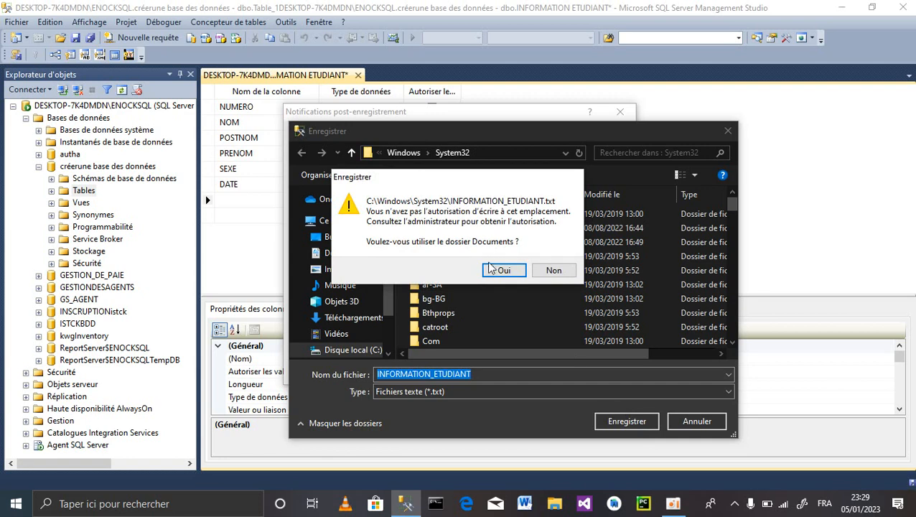
{"action": "left_click", "coordinate": [502, 272]}
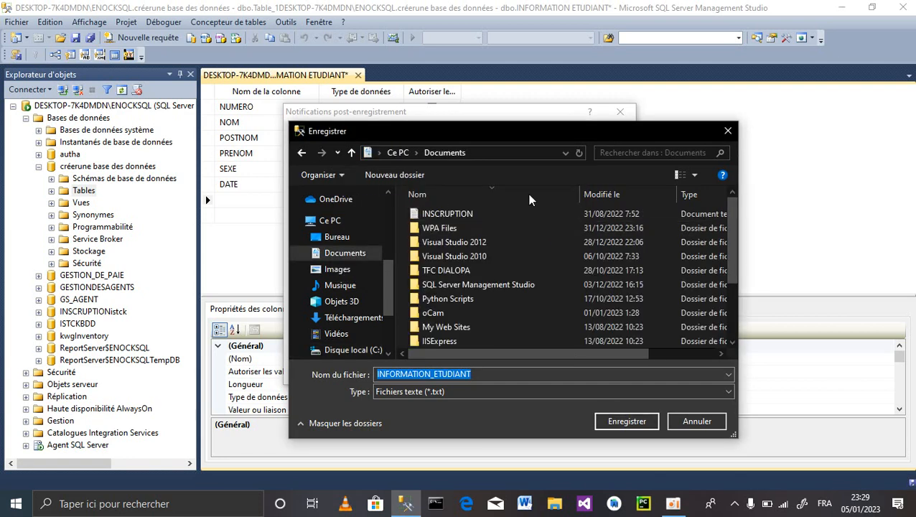
- Cancel the error report save and dismiss the notification and cancellation message
{"action": "left_click", "coordinate": [729, 132]}
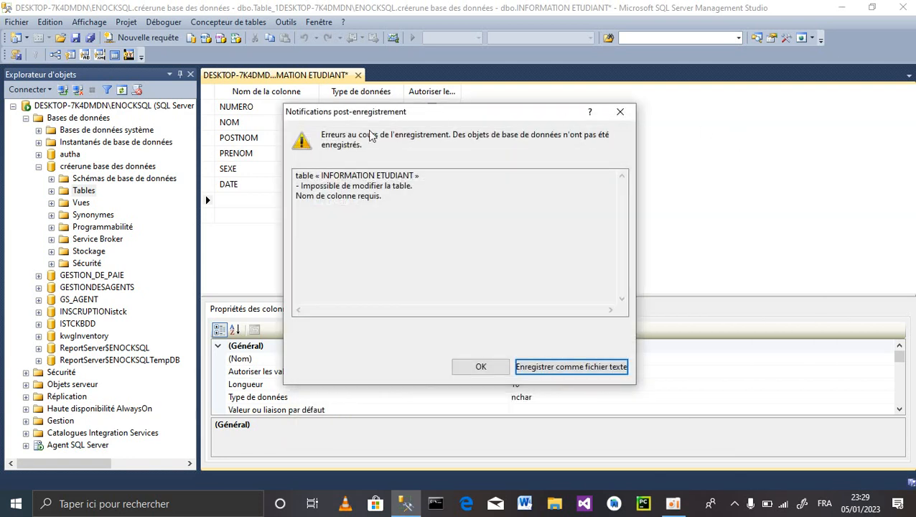
{"action": "left_click", "coordinate": [621, 112]}
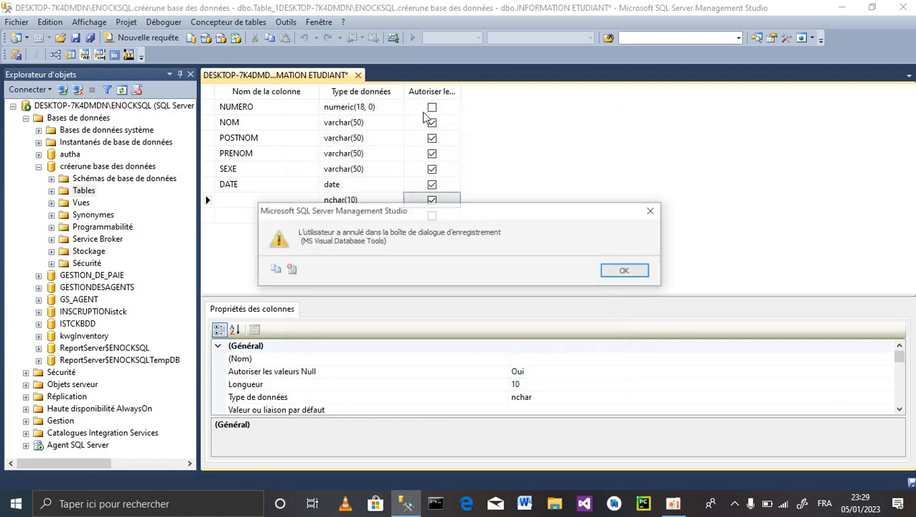
{"action": "left_click", "coordinate": [633, 277]}
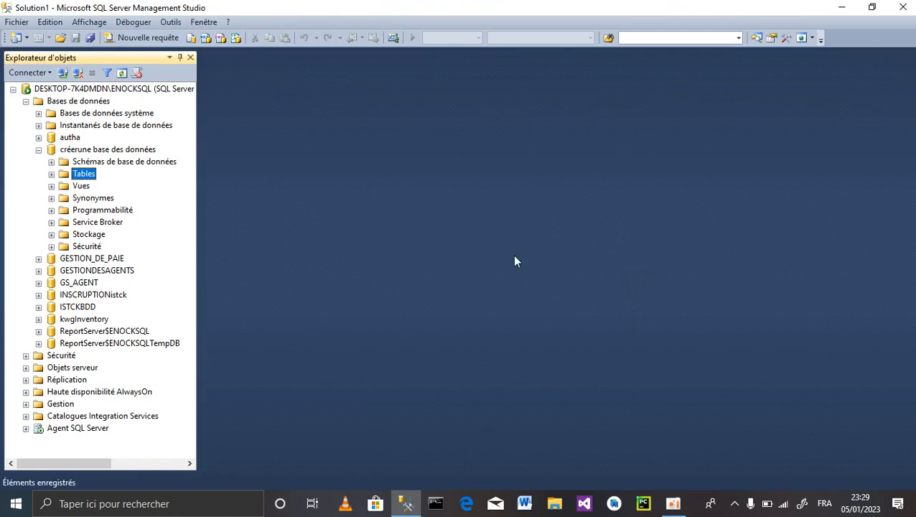
- Start a new table whose first column num is numeric(18, 0)
{"action": "left_click", "coordinate": [51, 174]}
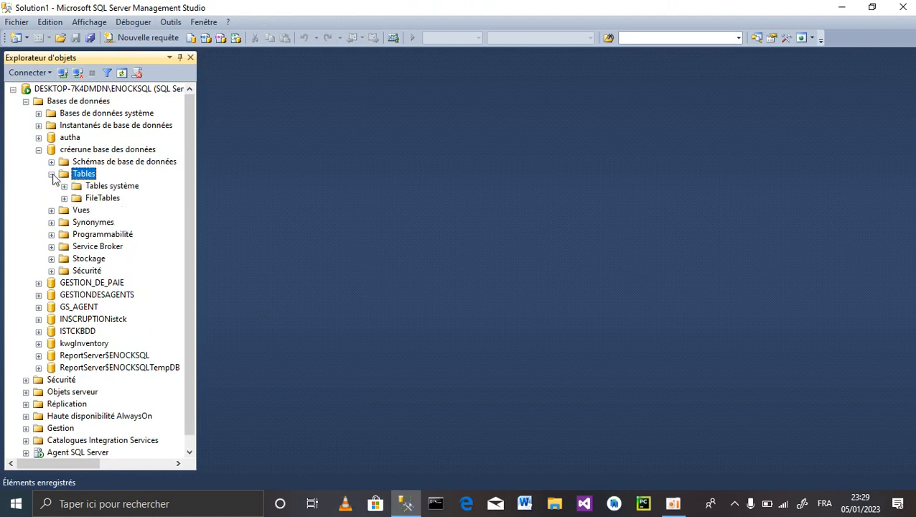
{"action": "left_click", "coordinate": [51, 174]}
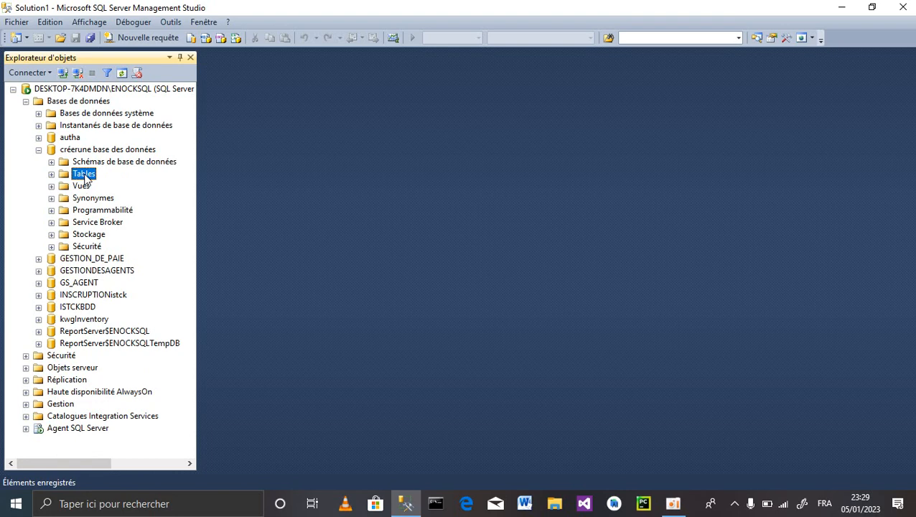
{"action": "right_click", "coordinate": [85, 178]}
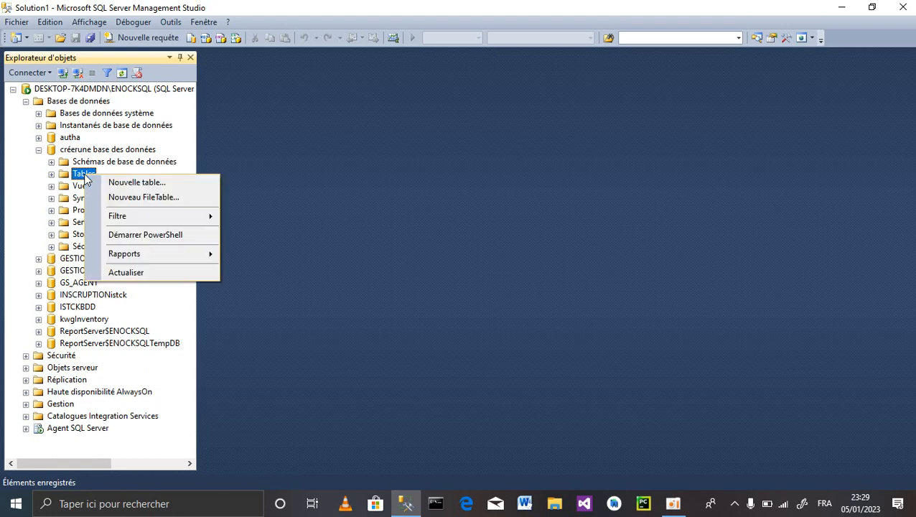
{"action": "left_click", "coordinate": [148, 186]}
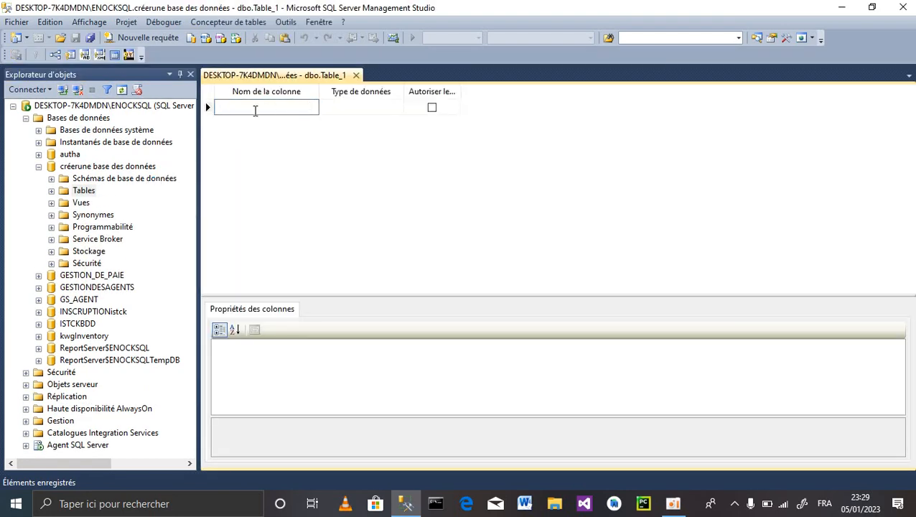
{"action": "type", "text": "num"}
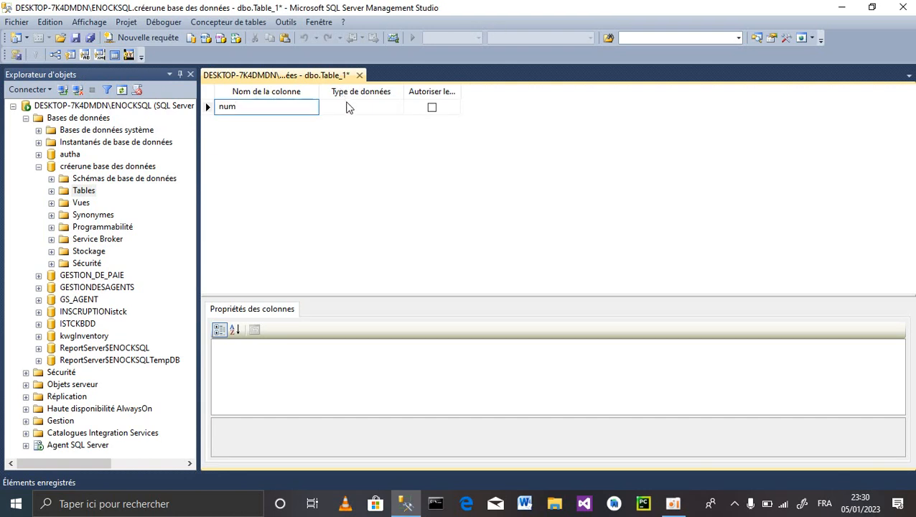
{"action": "left_click", "coordinate": [348, 107]}
{"action": "type", "text": "numeric(18, 0"}
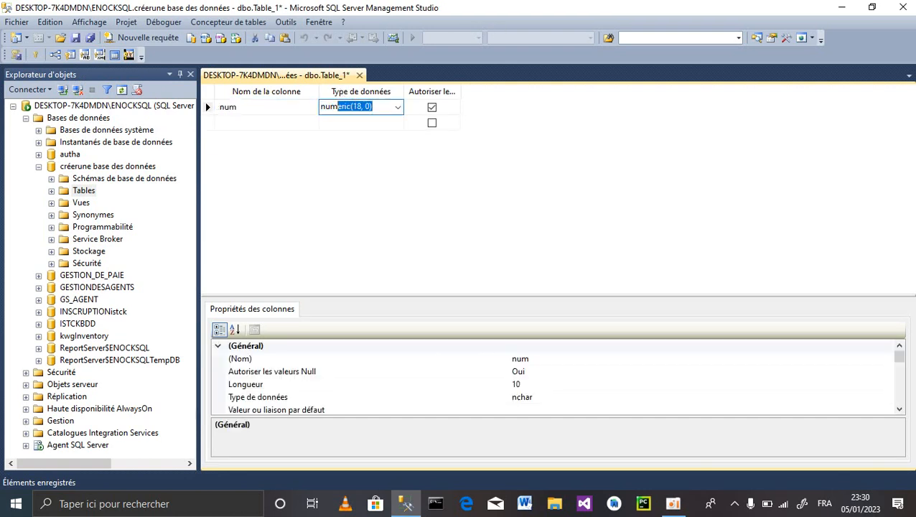
{"action": "left_click", "coordinate": [227, 124]}
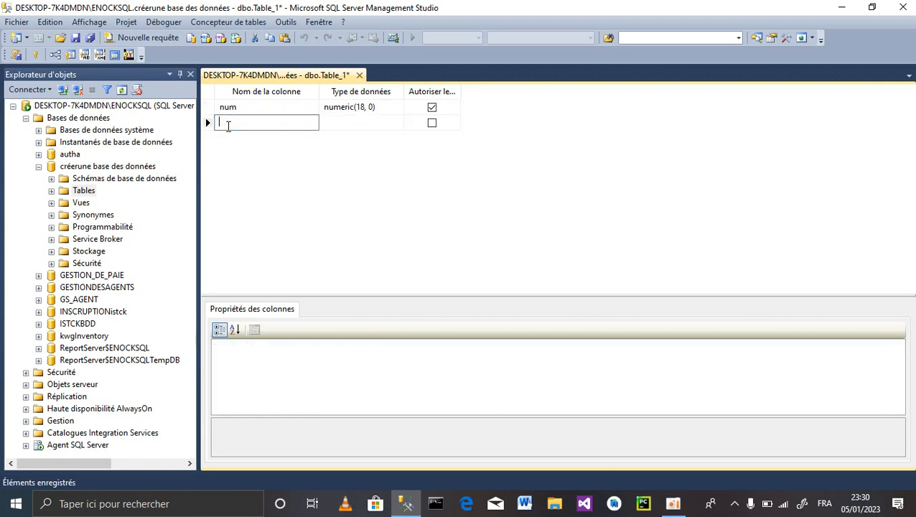
- Add Nom, postnom and prenom columns as varchar(50), then save the table
{"action": "type", "text": "Nom"}
{"action": "left_click", "coordinate": [358, 123]}
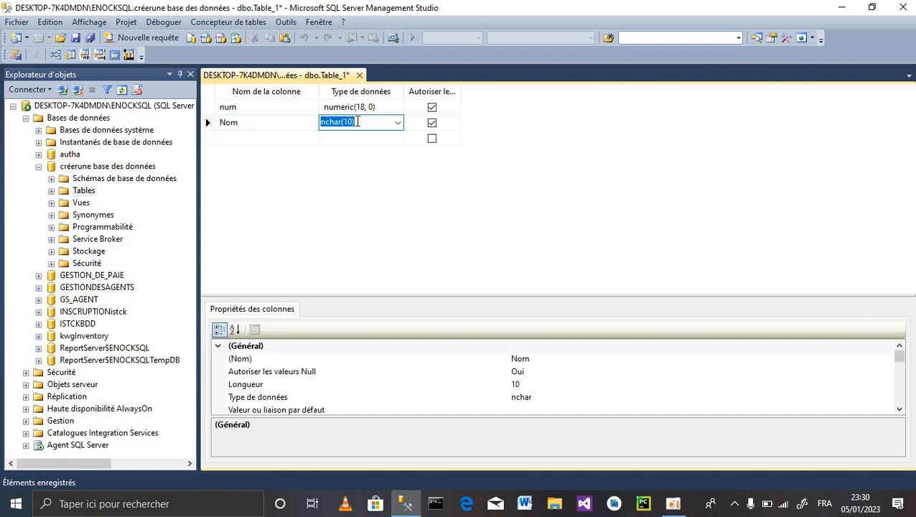
{"action": "type", "text": "varchar"}
{"action": "left_click", "coordinate": [225, 137]}
{"action": "type", "text": "po"}
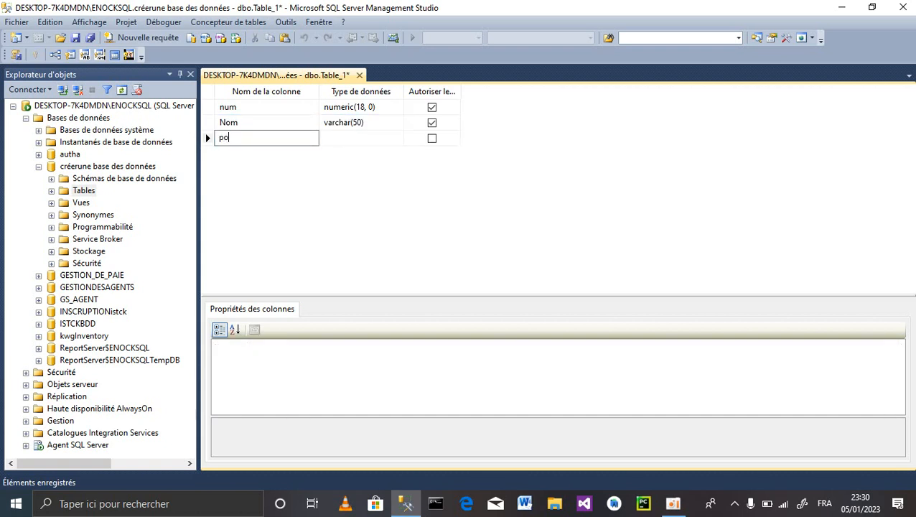
{"action": "type", "text": "stnom"}
{"action": "left_click", "coordinate": [336, 137]}
{"action": "type", "text": "varchar(50)"}
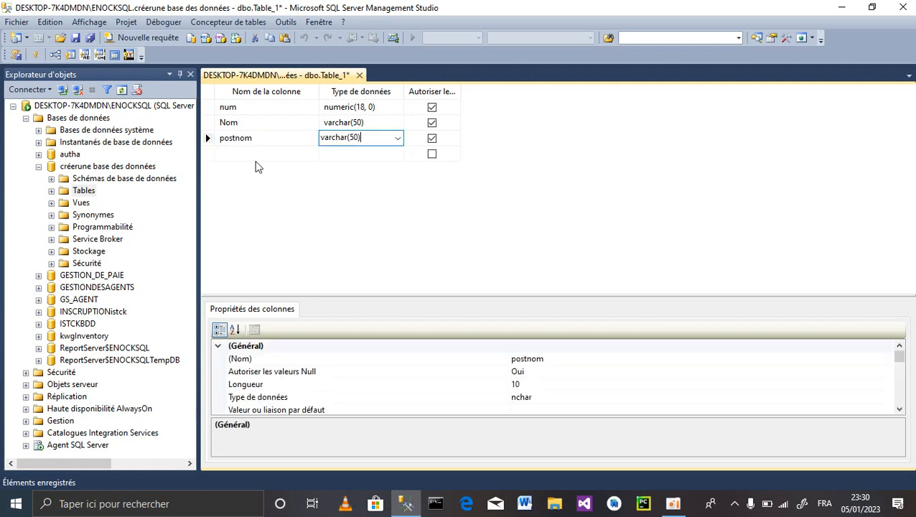
{"action": "left_click", "coordinate": [224, 154]}
{"action": "type", "text": "prenom"}
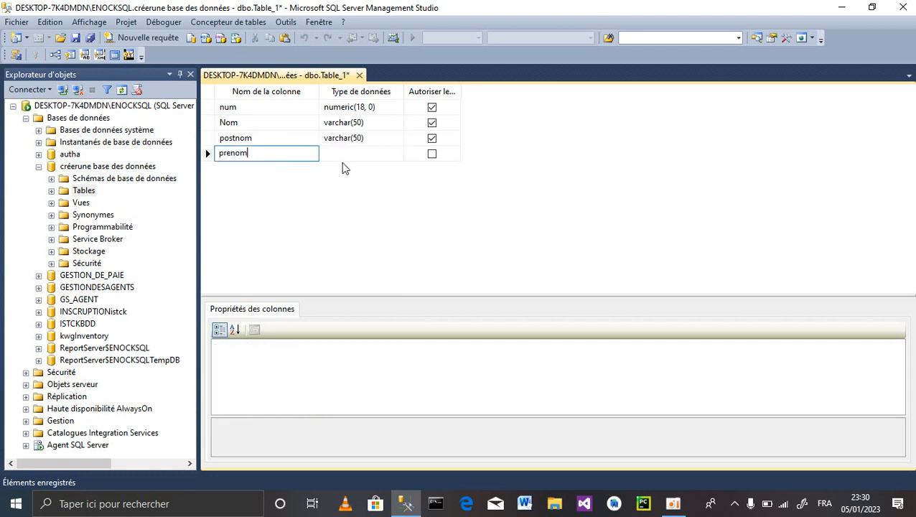
{"action": "key", "text": "Return"}
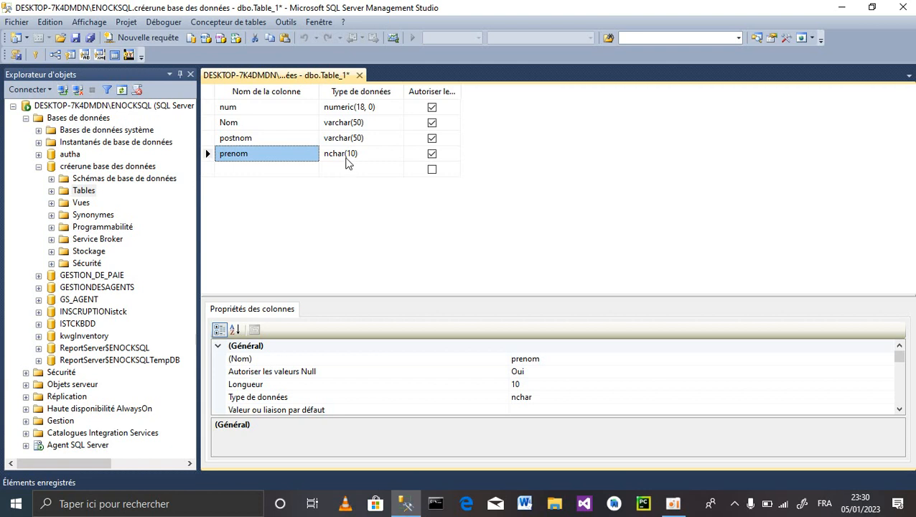
{"action": "left_click", "coordinate": [346, 157]}
{"action": "type", "text": "varchar(50)"}
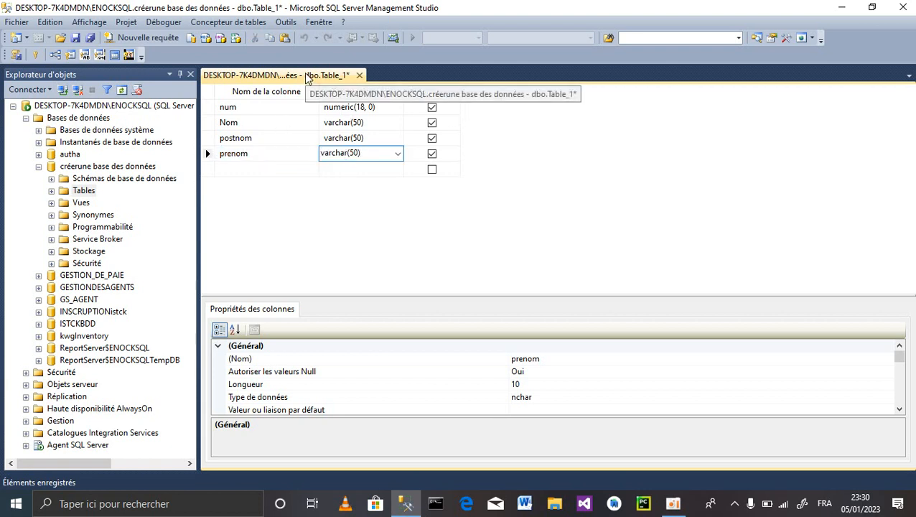
{"action": "key", "text": "ctrl+s"}
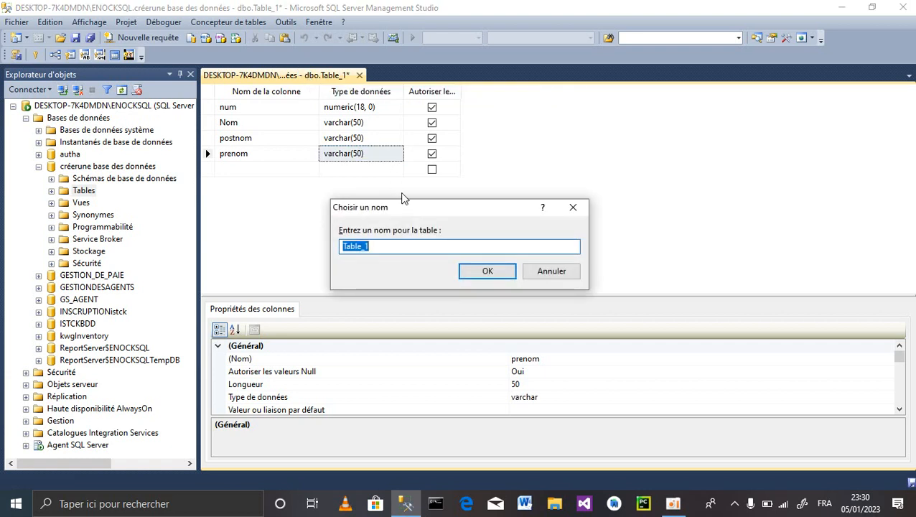
- Enter Etudiant as the new table's name and confirm the save
{"action": "type", "text": "Etudiant"}
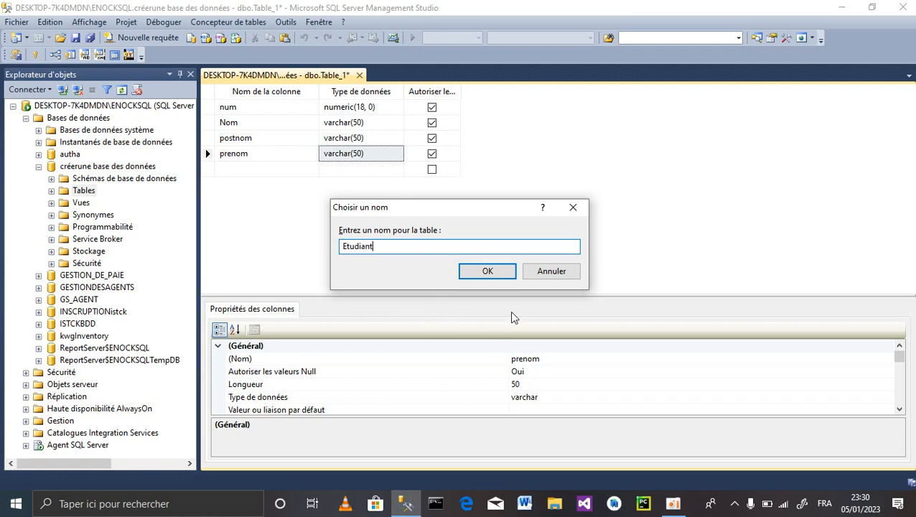
{"action": "left_click", "coordinate": [492, 277]}
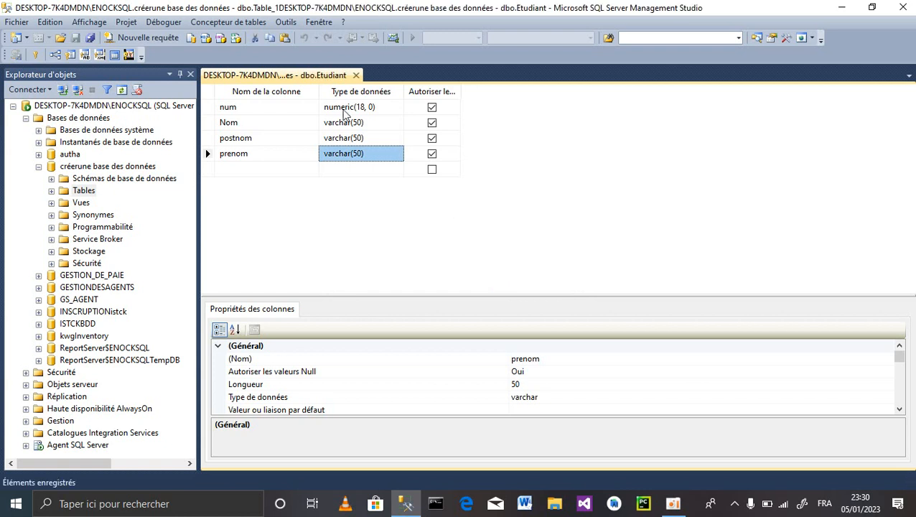
- Refresh and expand the Tables folder to show dbo.Etudiant, then close the Etudiant designer
{"action": "left_click", "coordinate": [73, 188]}
{"action": "right_click", "coordinate": [74, 189]}
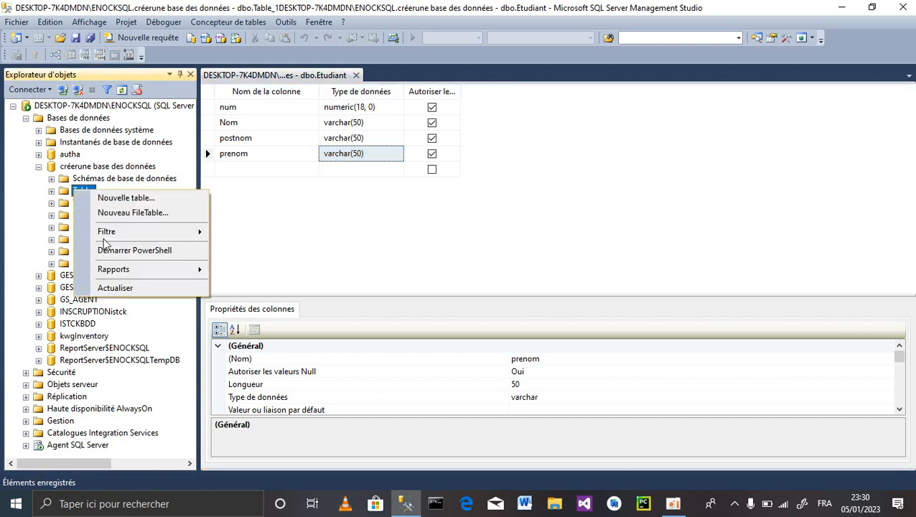
{"action": "left_click", "coordinate": [129, 285]}
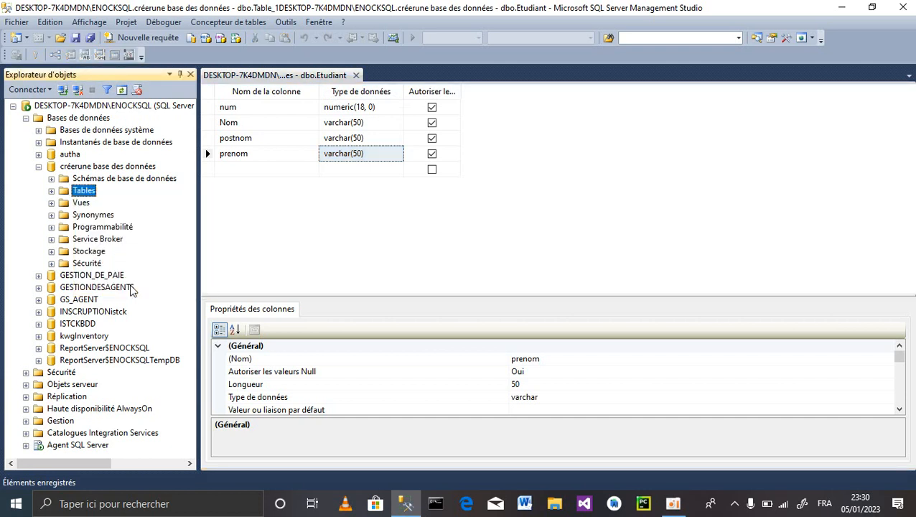
{"action": "left_click", "coordinate": [52, 191]}
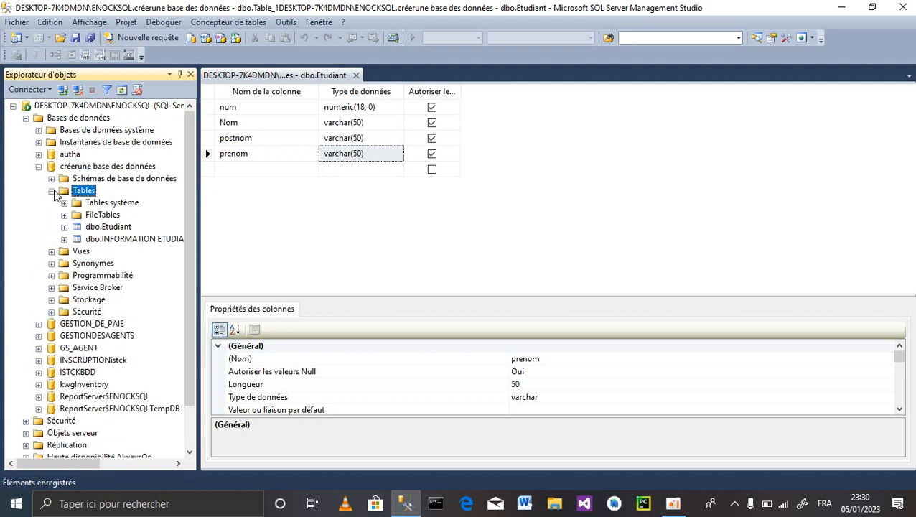
{"action": "left_click", "coordinate": [106, 228]}
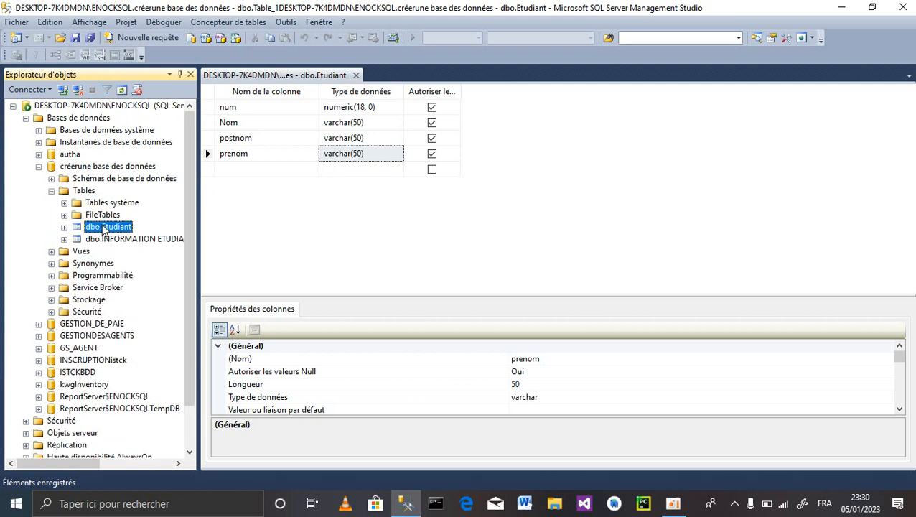
{"action": "left_click", "coordinate": [117, 239]}
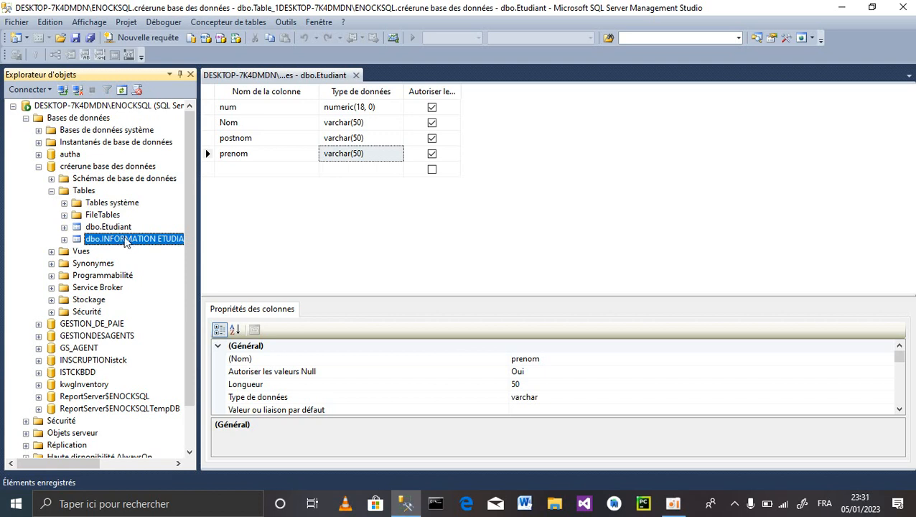
{"action": "left_click", "coordinate": [109, 230]}
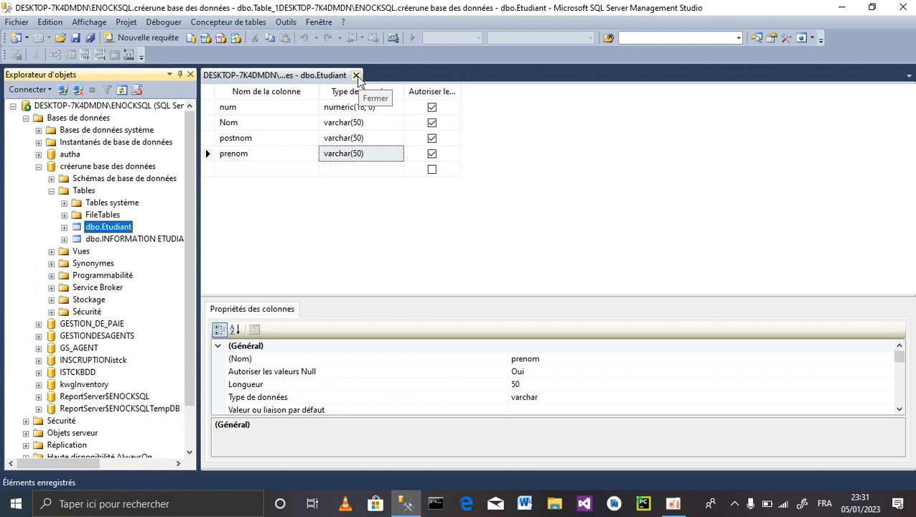
{"action": "left_click", "coordinate": [356, 75]}
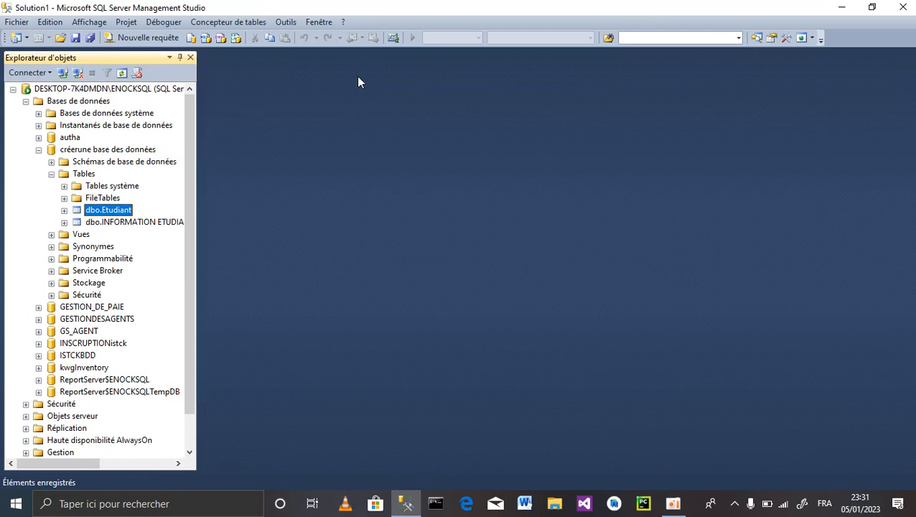
- Open dbo.Etudiant with Modifier les 200 lignes du haut and select the new row's num cell
{"action": "right_click", "coordinate": [103, 211]}
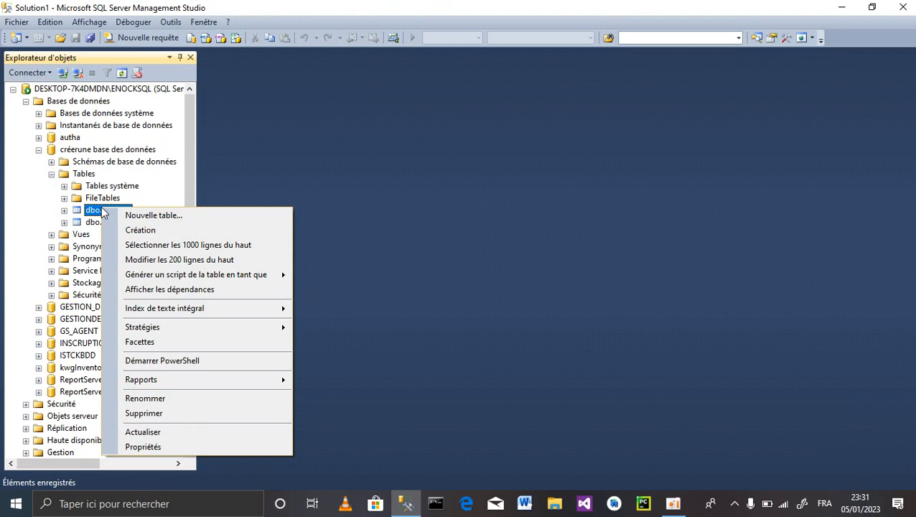
{"action": "left_click", "coordinate": [179, 260]}
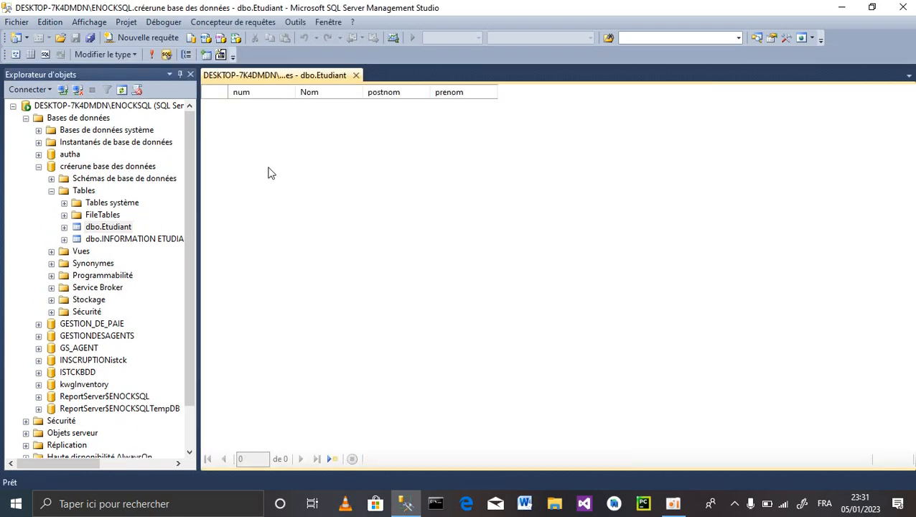
{"action": "left_click", "coordinate": [243, 108]}
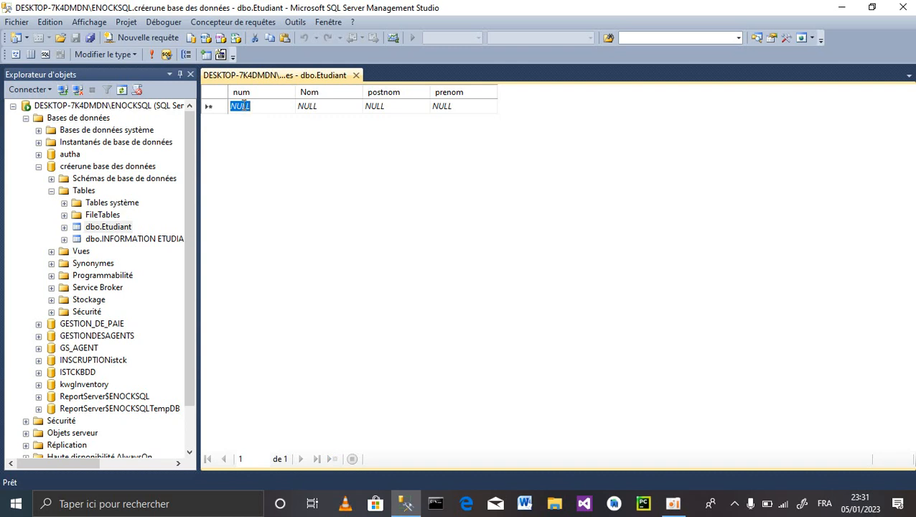
{"action": "type", "text": "1"}
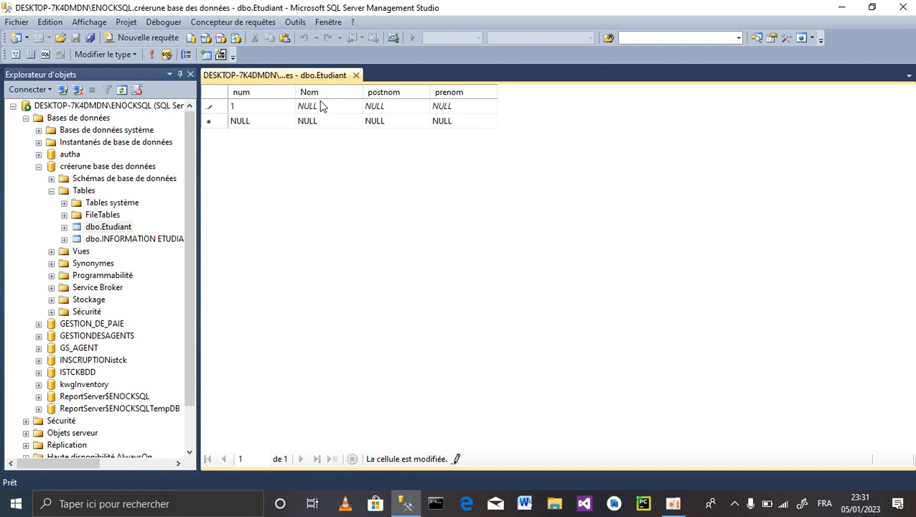
{"action": "left_click", "coordinate": [321, 106]}
{"action": "left_click", "coordinate": [385, 105]}
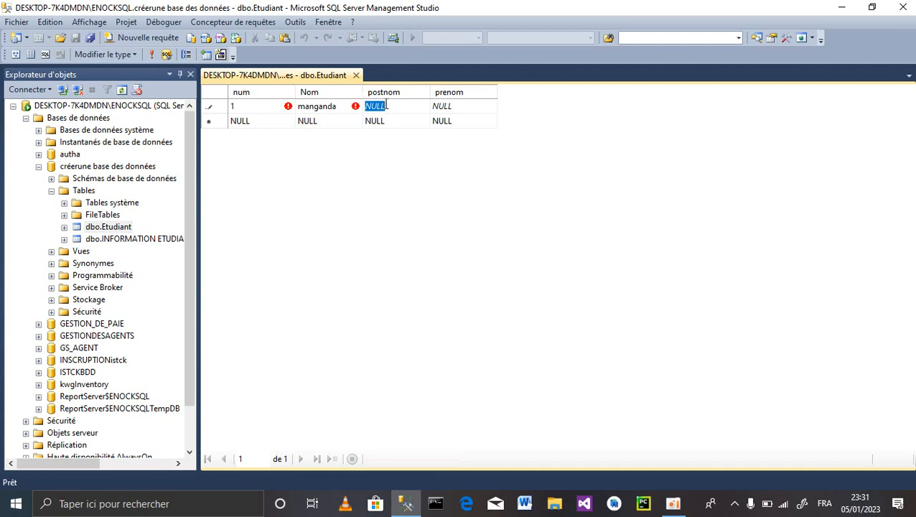
{"action": "type", "text": "mute"}
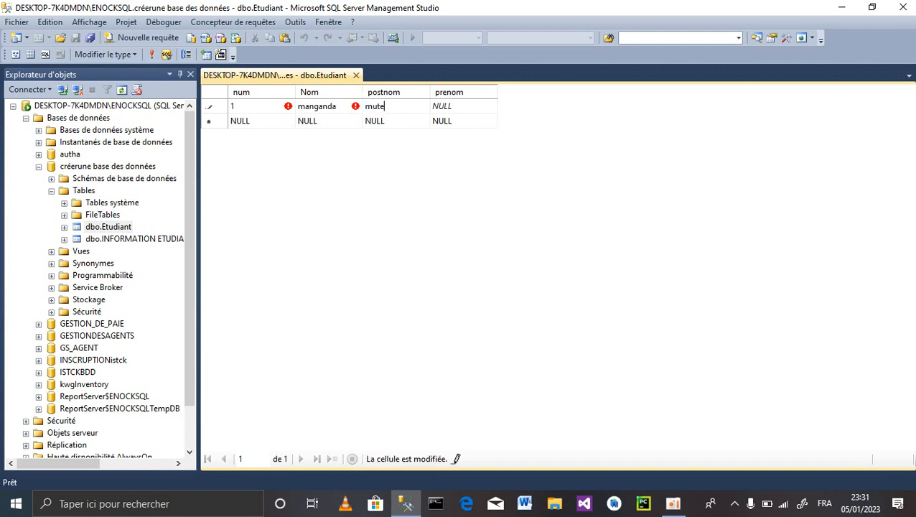
{"action": "type", "text": "b"}
{"action": "key", "text": "BackSpace"}
{"action": "key", "text": "BackSpace"}
{"action": "key", "text": "BackSpace"}
{"action": "key", "text": "BackSpace"}
{"action": "key", "text": "BackSpace"}
{"action": "left_click", "coordinate": [441, 106]}
{"action": "left_click", "coordinate": [241, 124]}
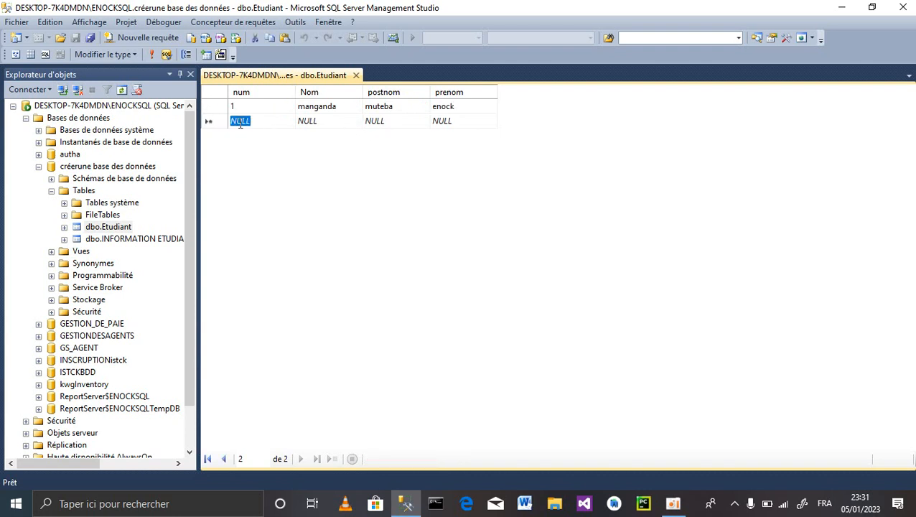
{"action": "type", "text": "2"}
{"action": "left_click", "coordinate": [311, 122]}
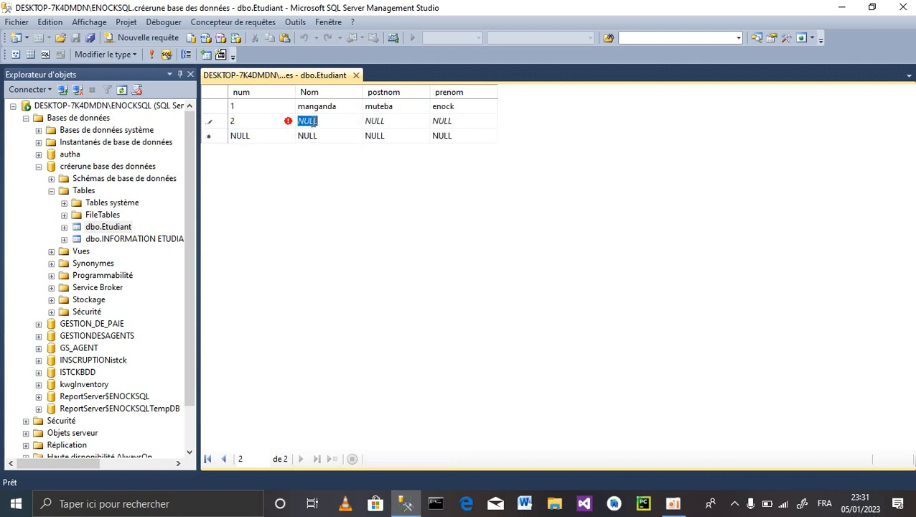
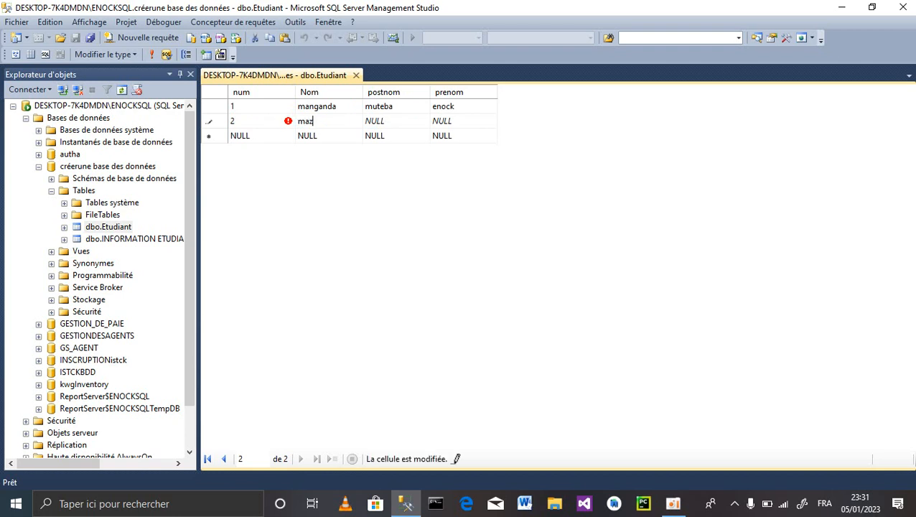
{"action": "left_click", "coordinate": [377, 120]}
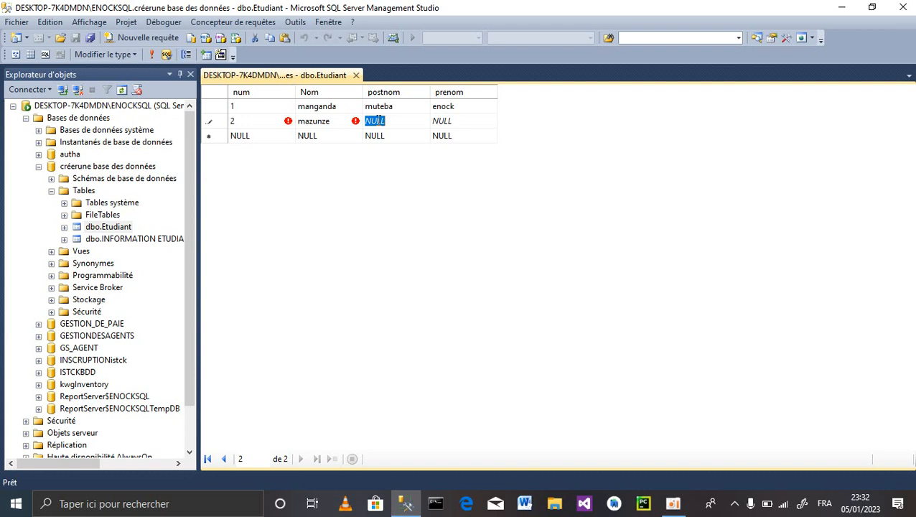
{"action": "type", "text": "ber"}
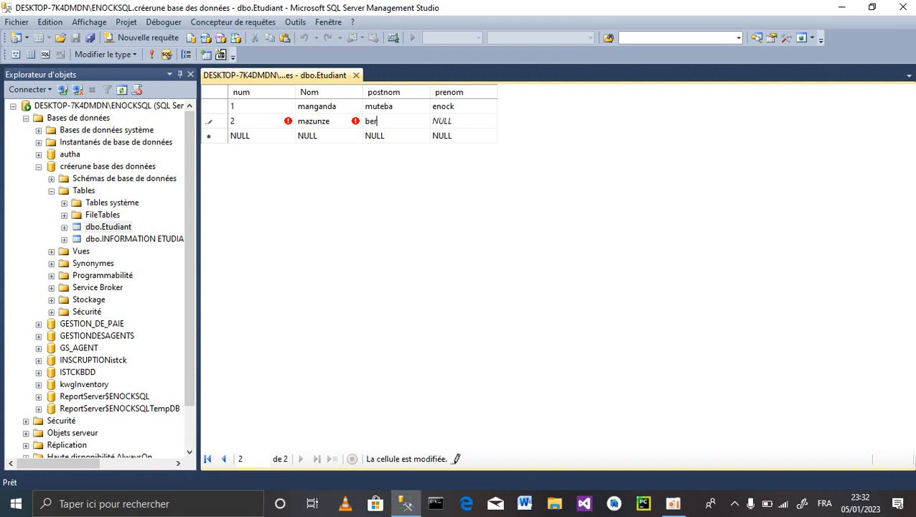
{"action": "key", "text": "BackSpace"}
{"action": "key", "text": "BackSpace"}
{"action": "key", "text": "BackSpace"}
{"action": "left_click", "coordinate": [443, 121]}
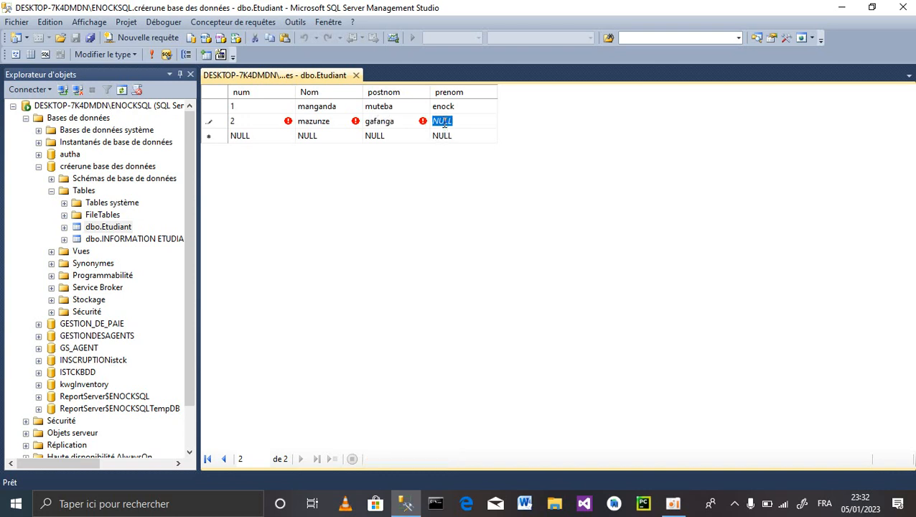
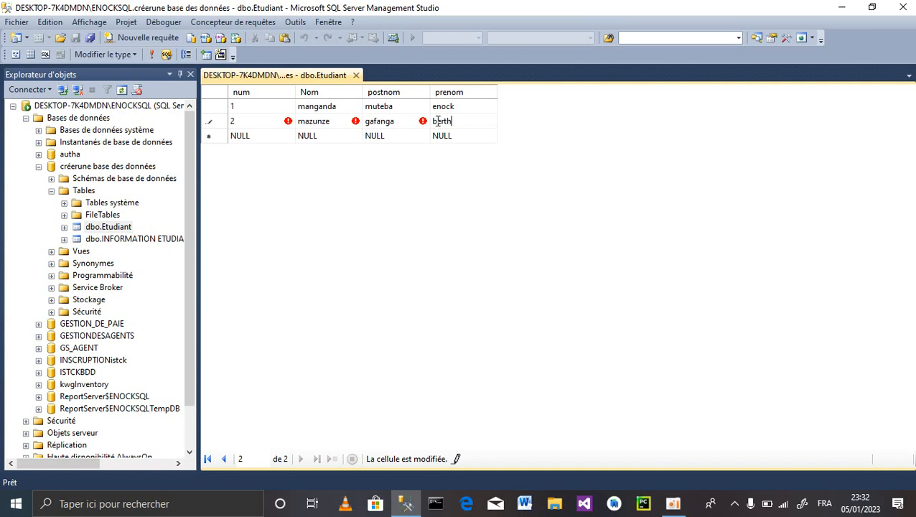
{"action": "key", "text": "Return"}
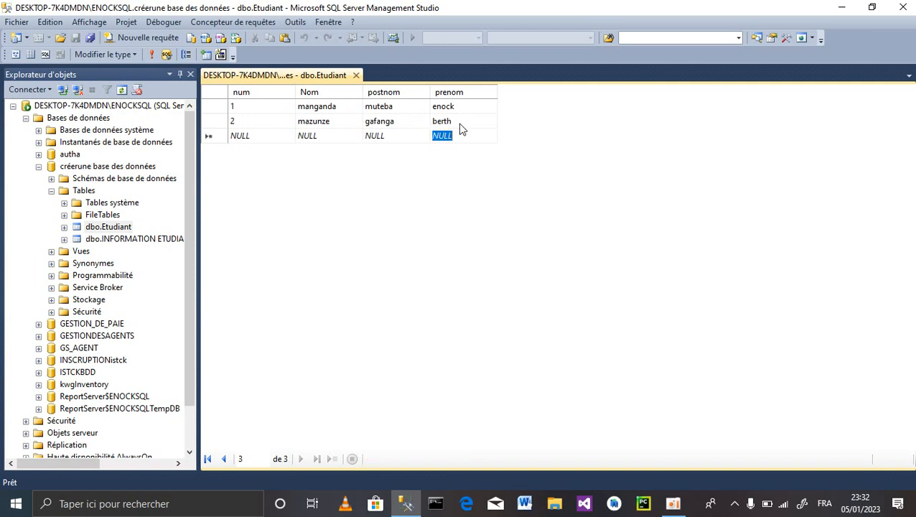
{"action": "left_click", "coordinate": [241, 136]}
{"action": "left_click", "coordinate": [323, 121]}
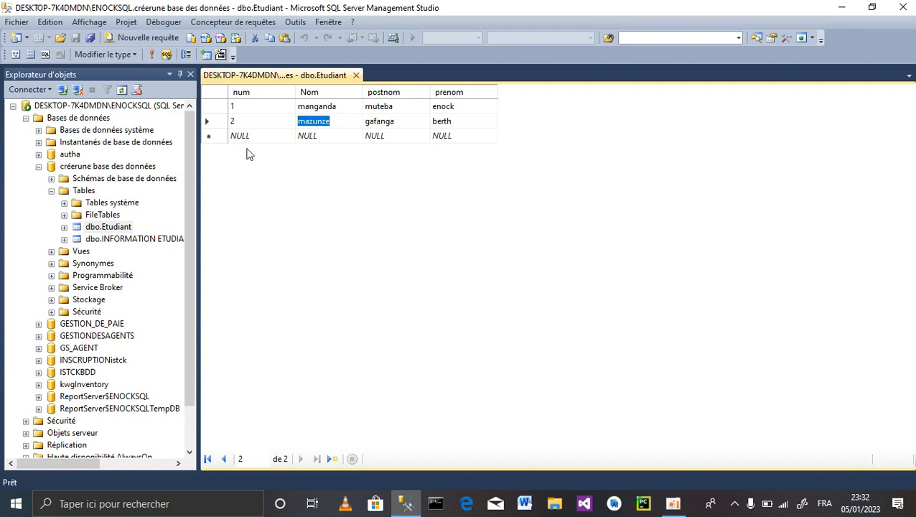
{"action": "left_click", "coordinate": [120, 240]}
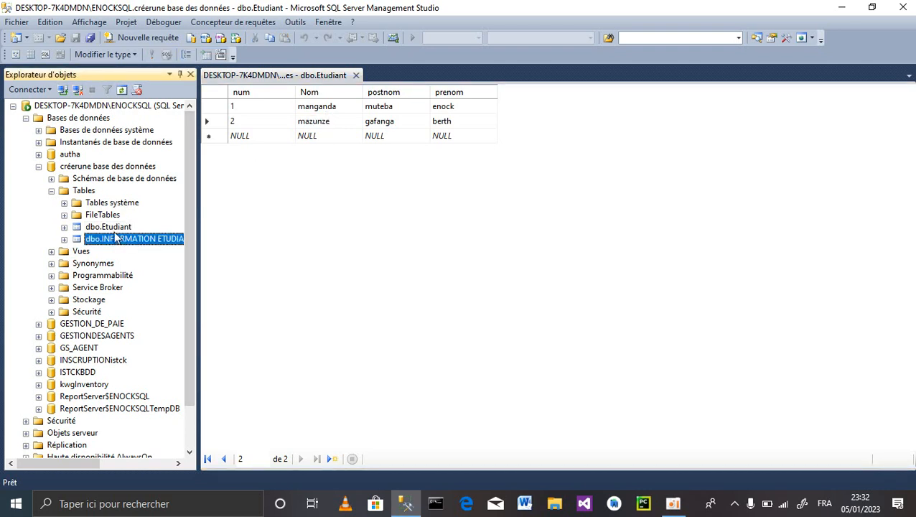
{"action": "left_click", "coordinate": [115, 229]}
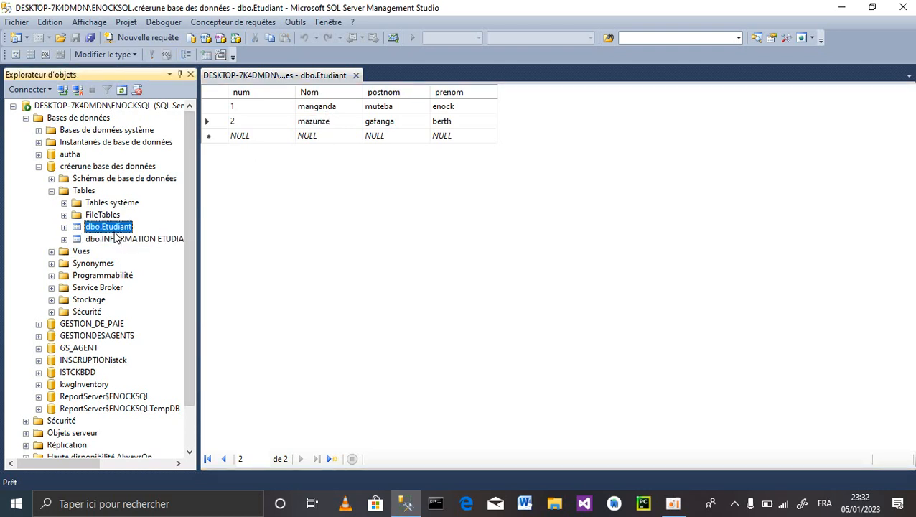
- In dbo.Etudiant's design, untick Autoriser les valeurs Null for num, Nom, postnom, prenom and save
{"action": "right_click", "coordinate": [115, 234]}
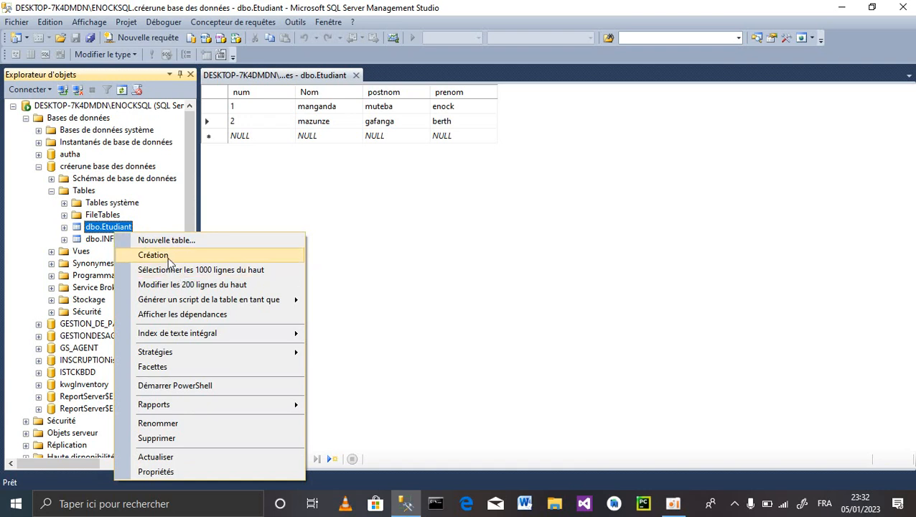
{"action": "left_click", "coordinate": [154, 255]}
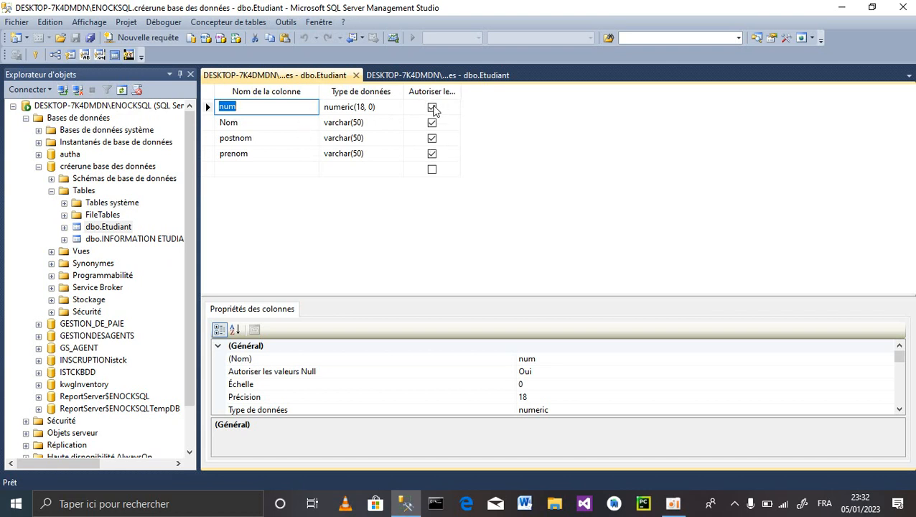
{"action": "left_click", "coordinate": [432, 107]}
{"action": "left_click", "coordinate": [432, 123]}
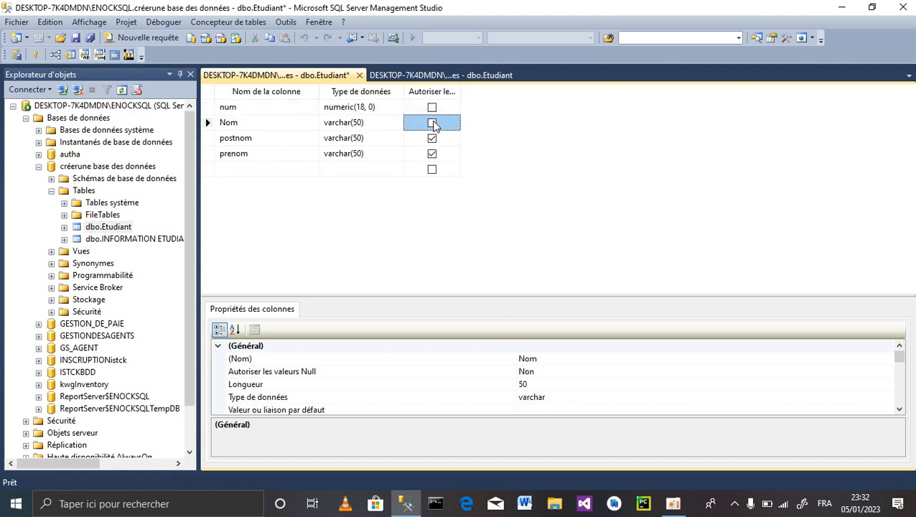
{"action": "left_click", "coordinate": [433, 138]}
{"action": "left_click", "coordinate": [432, 154]}
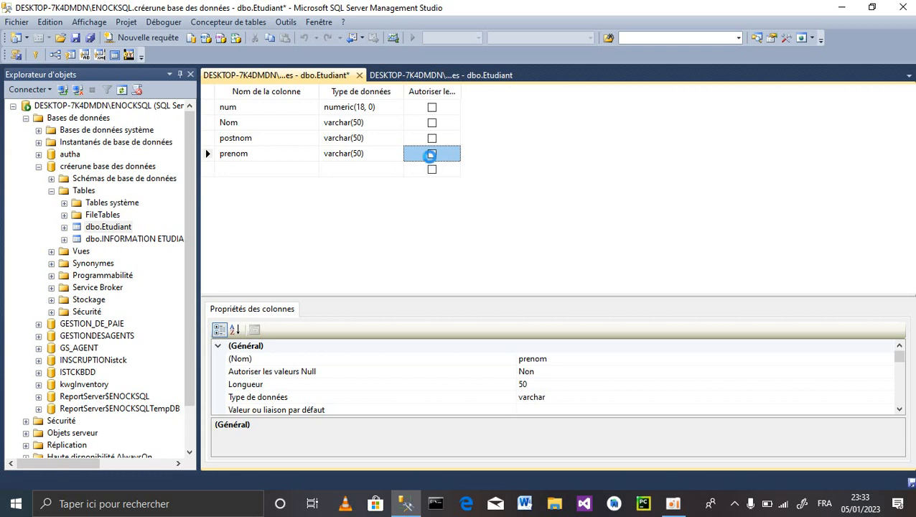
{"action": "key", "text": "ctrl+s"}
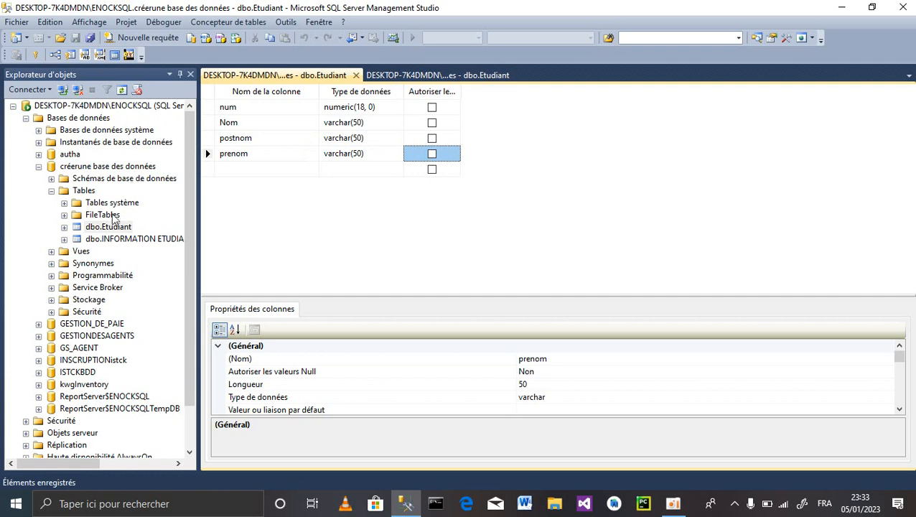
- Reopen dbo.Etudiant's rows and start a third row, typing then erasing a character in Nom
{"action": "right_click", "coordinate": [105, 228]}
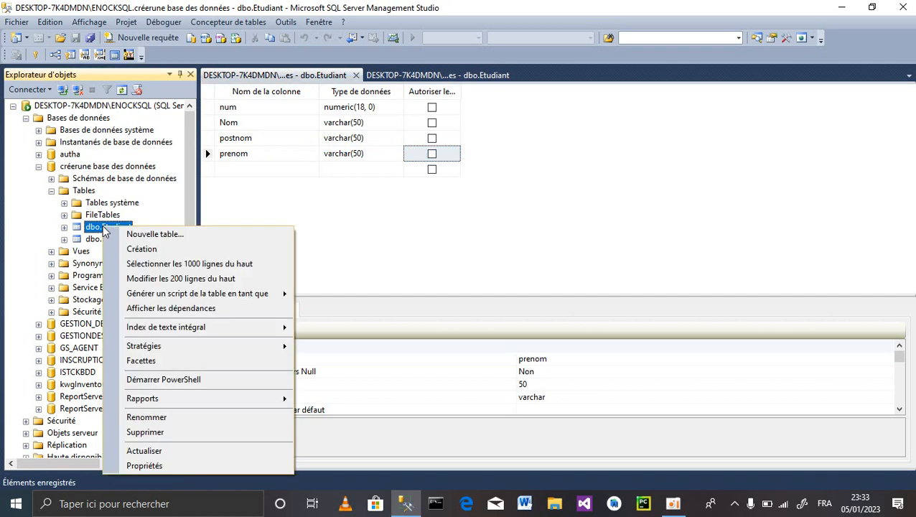
{"action": "left_click", "coordinate": [186, 278]}
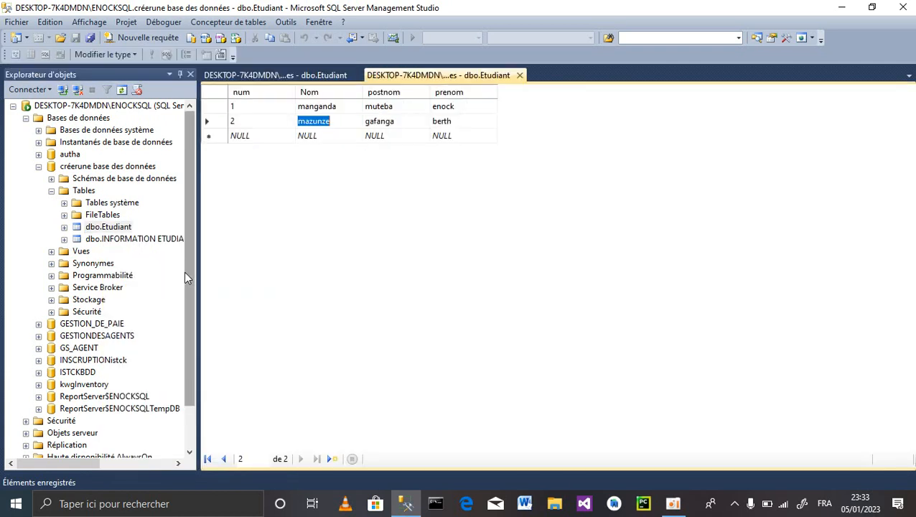
{"action": "left_click", "coordinate": [321, 136]}
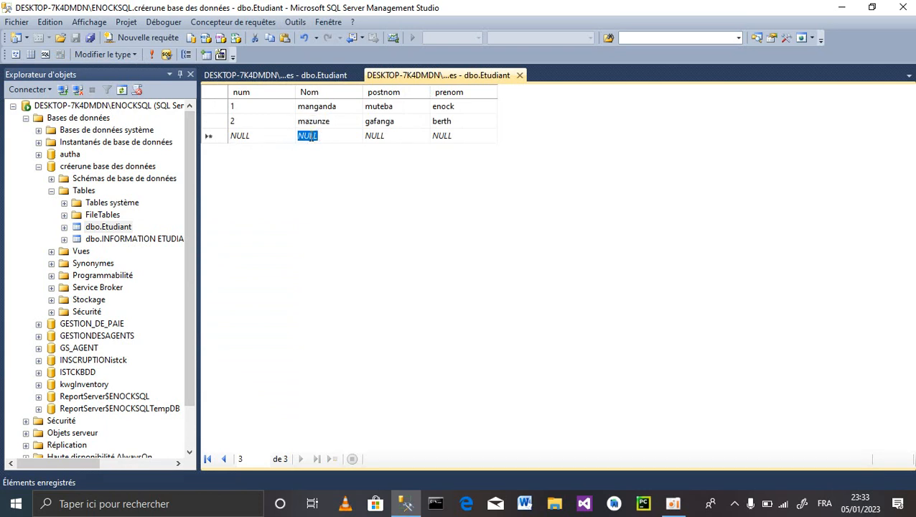
{"action": "type", "text": "j"}
{"action": "key", "text": "BackSpace"}
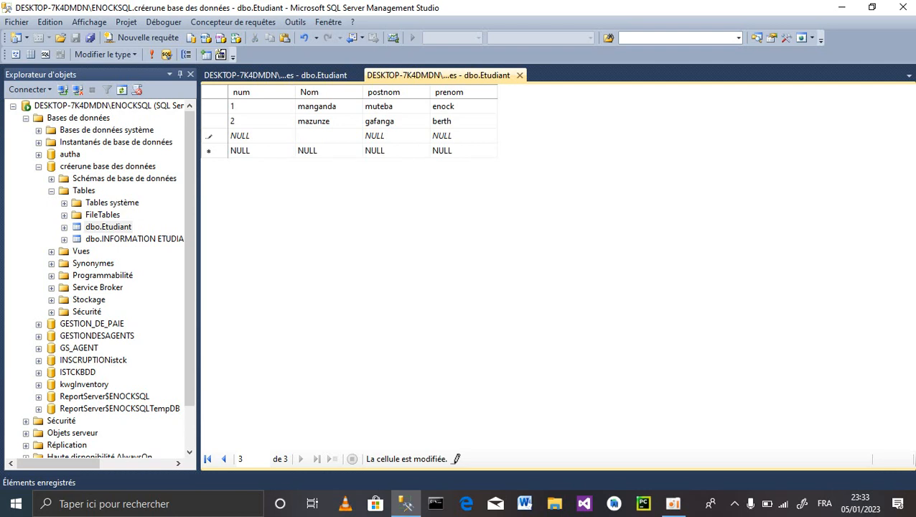
{"action": "left_click", "coordinate": [242, 137]}
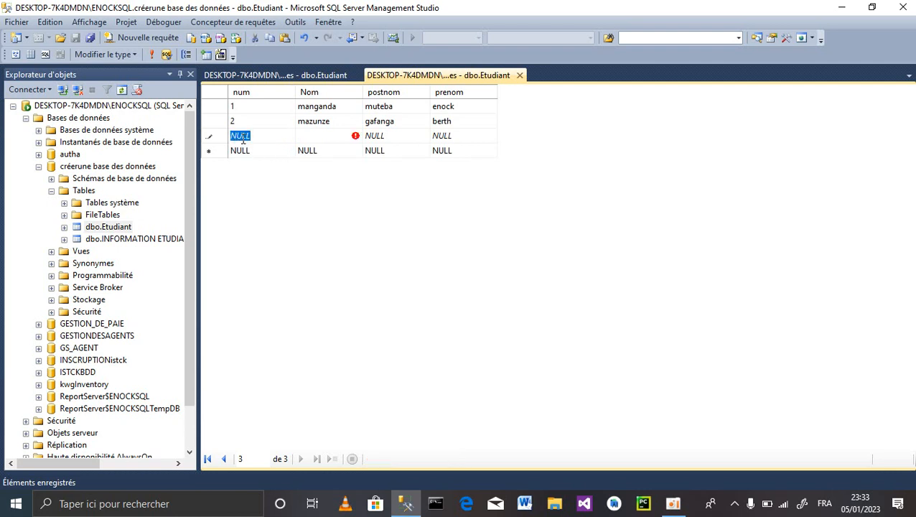
{"action": "left_click", "coordinate": [309, 136]}
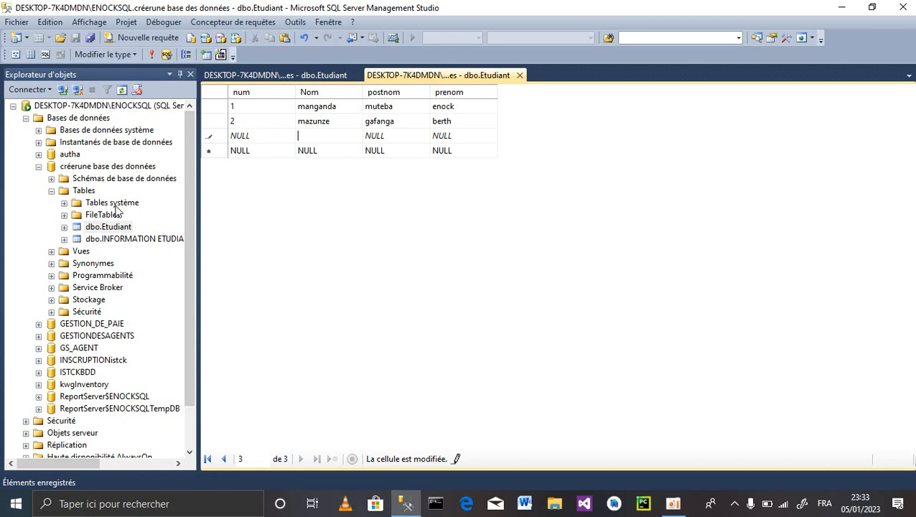
{"action": "left_click", "coordinate": [111, 228]}
{"action": "left_click", "coordinate": [111, 229]}
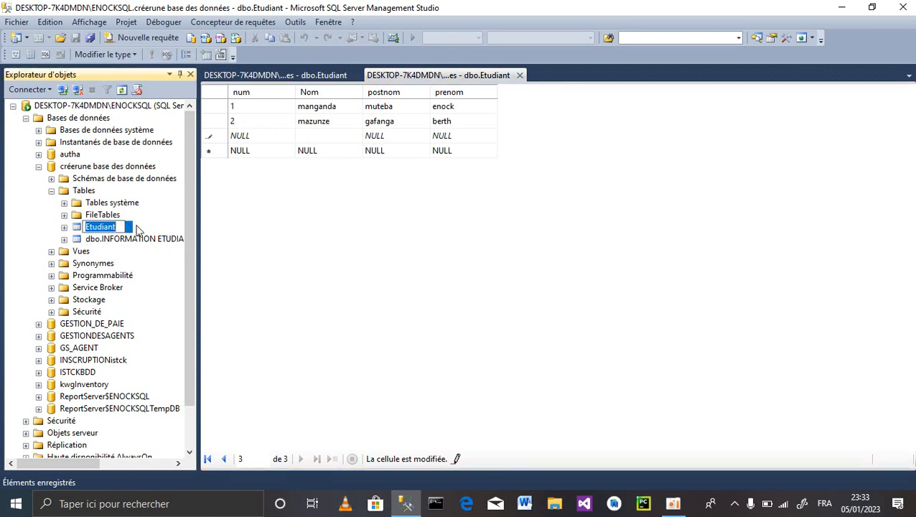
- Cancel the accidental rename of dbo.Etudiant and open its design view
{"action": "left_click", "coordinate": [119, 227]}
{"action": "right_click", "coordinate": [119, 227]}
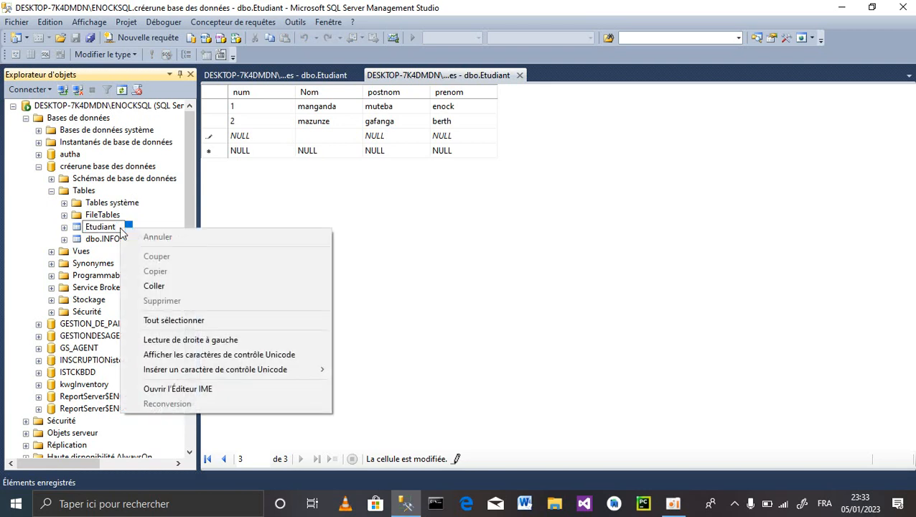
{"action": "left_click", "coordinate": [152, 210]}
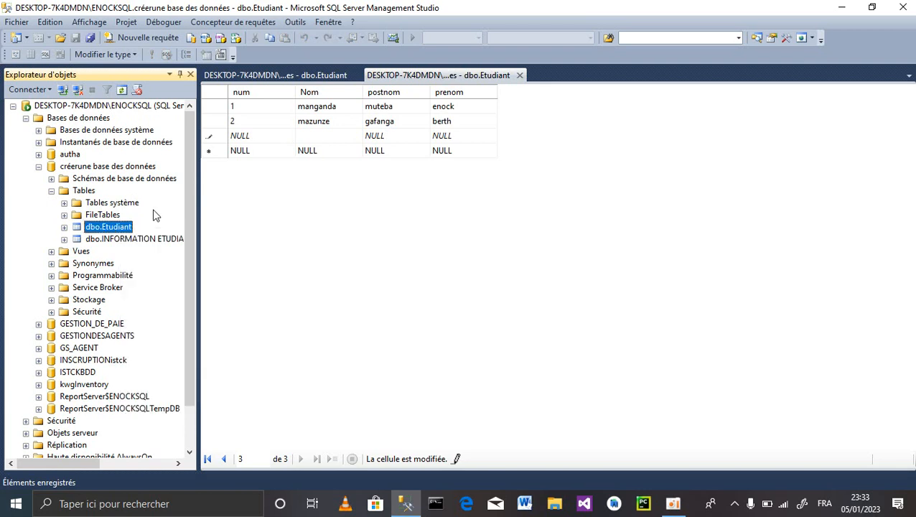
{"action": "right_click", "coordinate": [110, 229]}
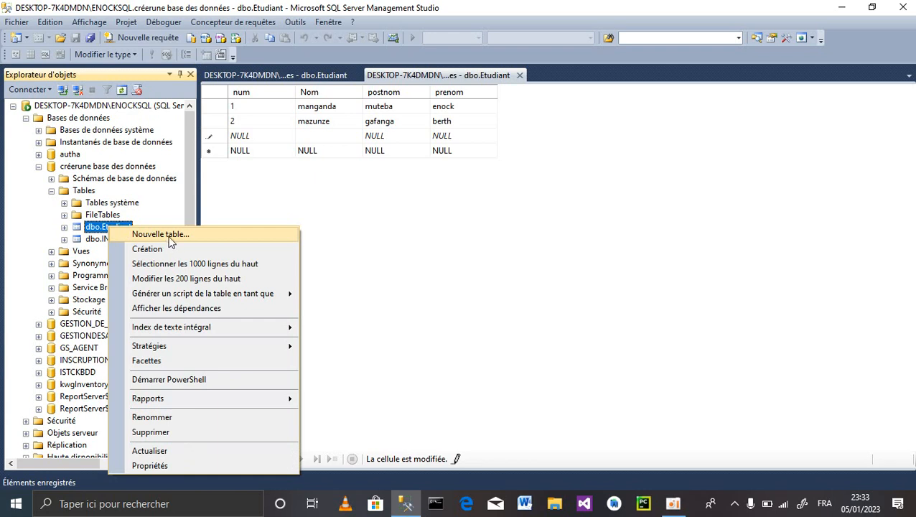
{"action": "left_click", "coordinate": [160, 251]}
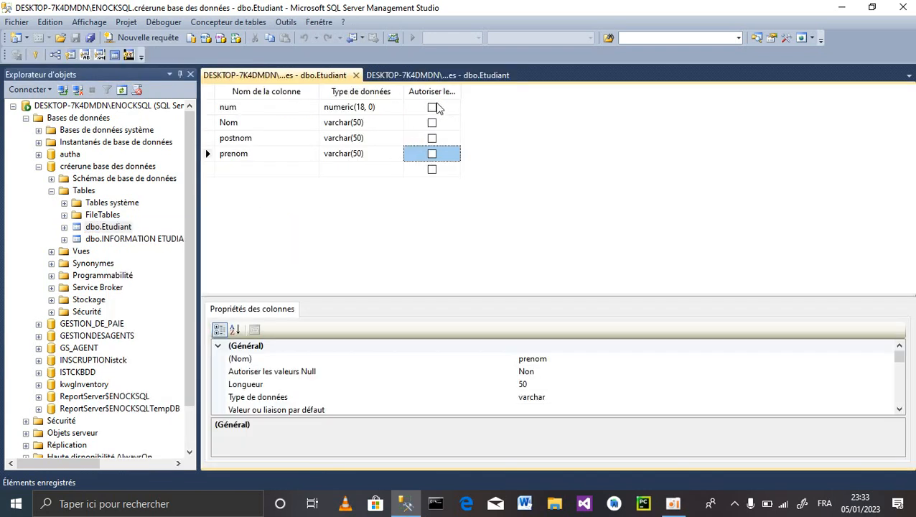
- Tick Autoriser les valeurs Null for num, Nom, postnom and prenom, adding an unnamed nchar(10) column
{"action": "left_click", "coordinate": [432, 108]}
{"action": "left_click", "coordinate": [432, 107]}
{"action": "left_click", "coordinate": [432, 123]}
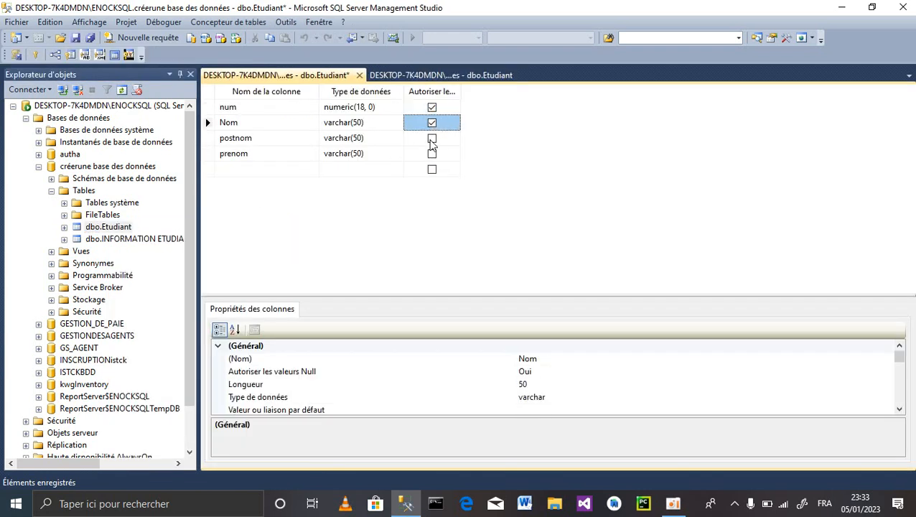
{"action": "left_click", "coordinate": [431, 138]}
{"action": "left_click", "coordinate": [431, 154]}
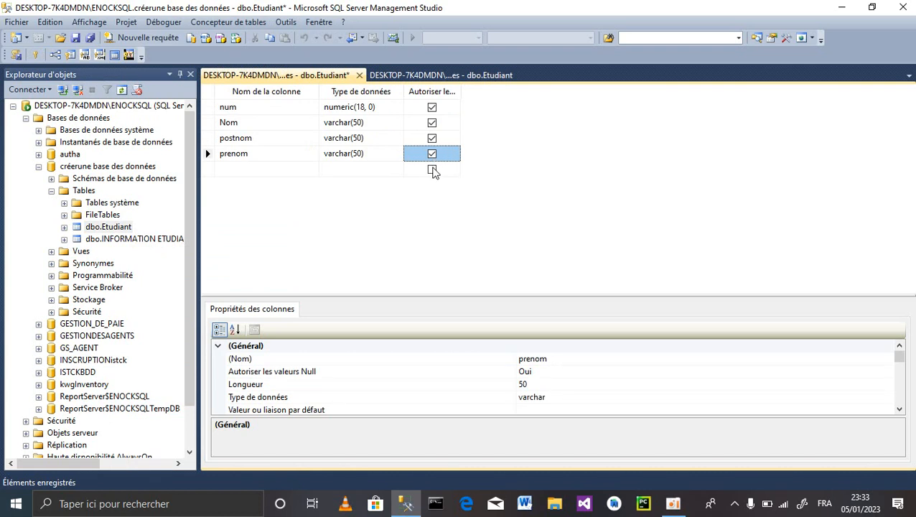
{"action": "left_click", "coordinate": [431, 170]}
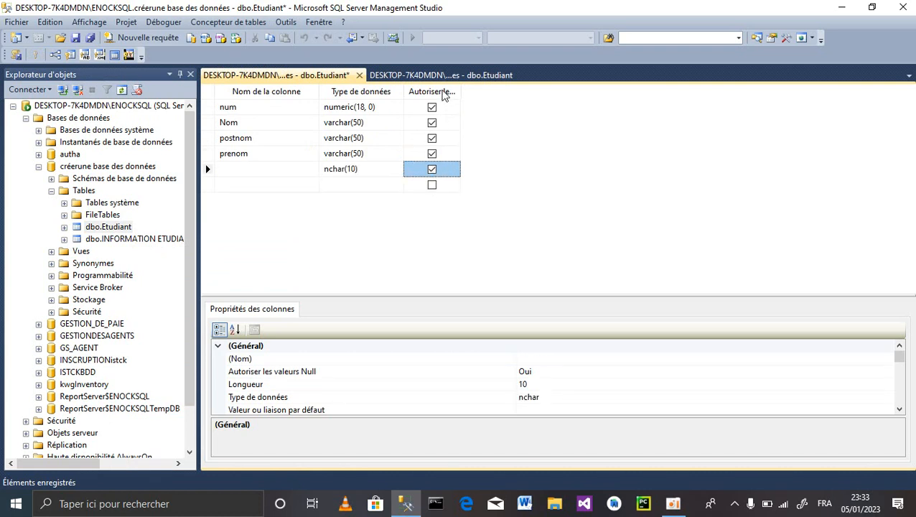
{"action": "left_click", "coordinate": [443, 95]}
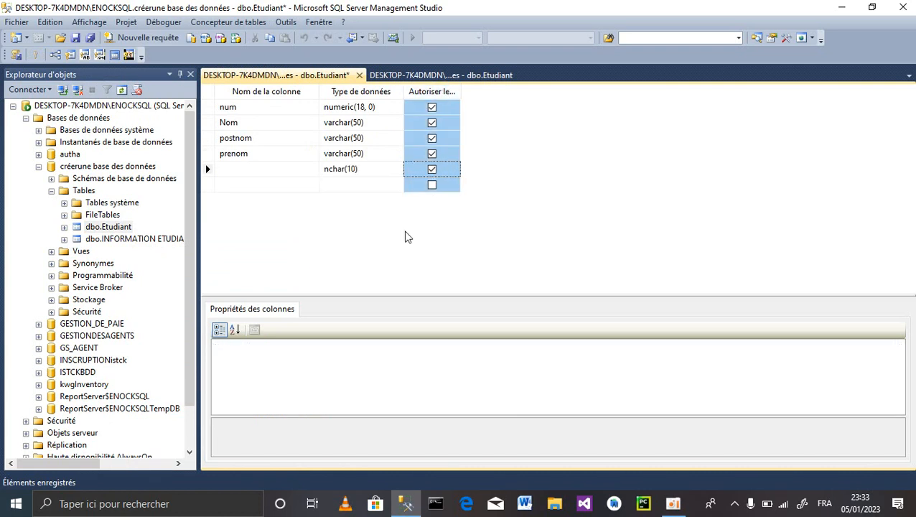
- Add a second unnamed nchar(10) column and set its Allow Nulls property to Non
{"action": "left_click", "coordinate": [435, 189]}
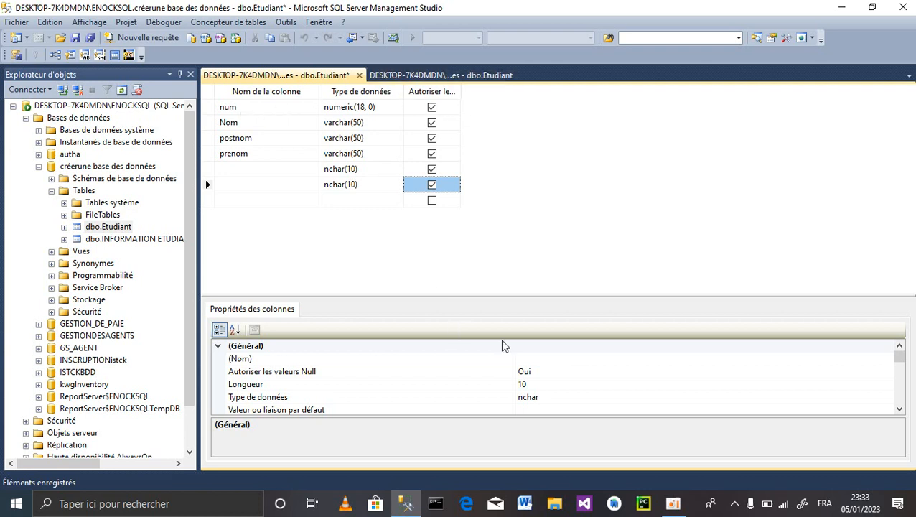
{"action": "left_click", "coordinate": [533, 371]}
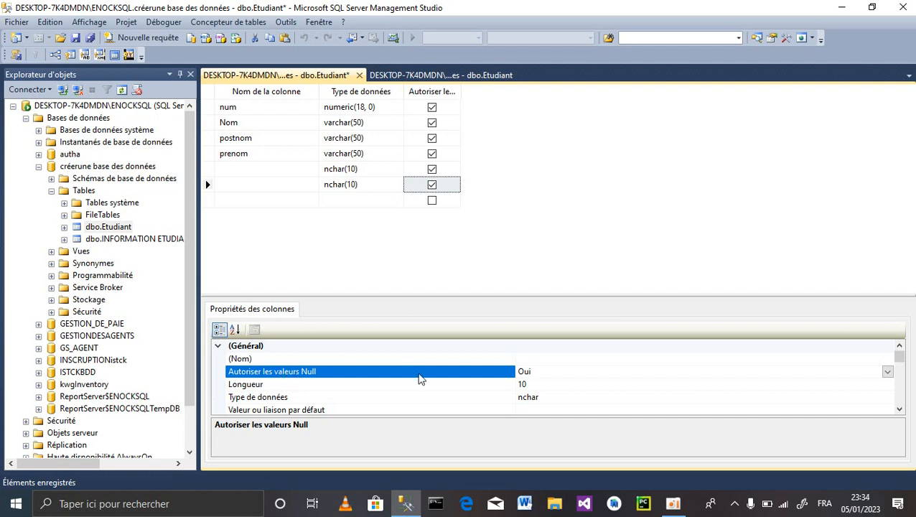
{"action": "left_click", "coordinate": [887, 371]}
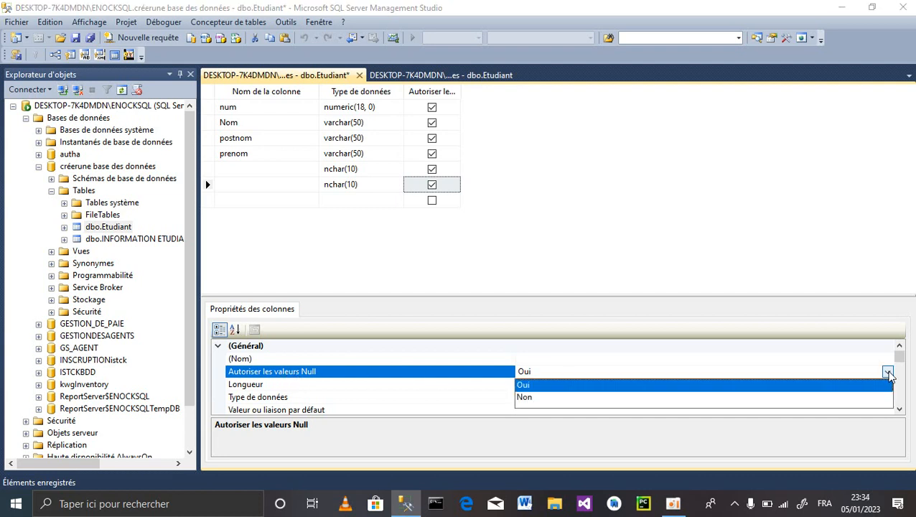
{"action": "left_click", "coordinate": [565, 398]}
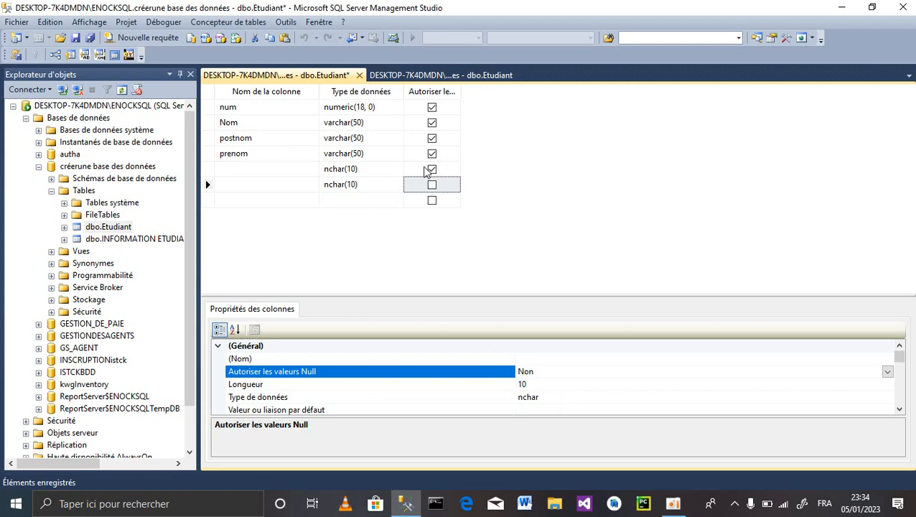
- Untick Allow Nulls for the first unnamed column, prenom, postnom, Nom and num
{"action": "left_click", "coordinate": [433, 171]}
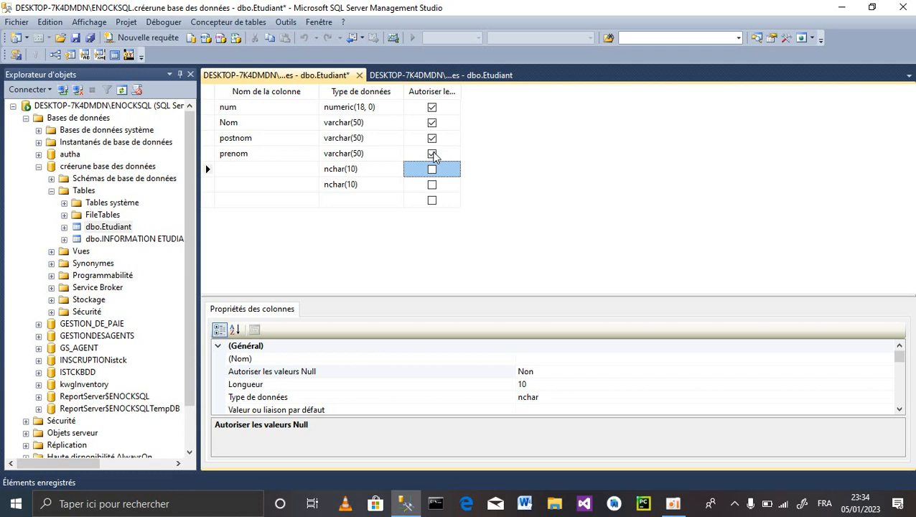
{"action": "left_click", "coordinate": [432, 154]}
{"action": "left_click", "coordinate": [433, 138]}
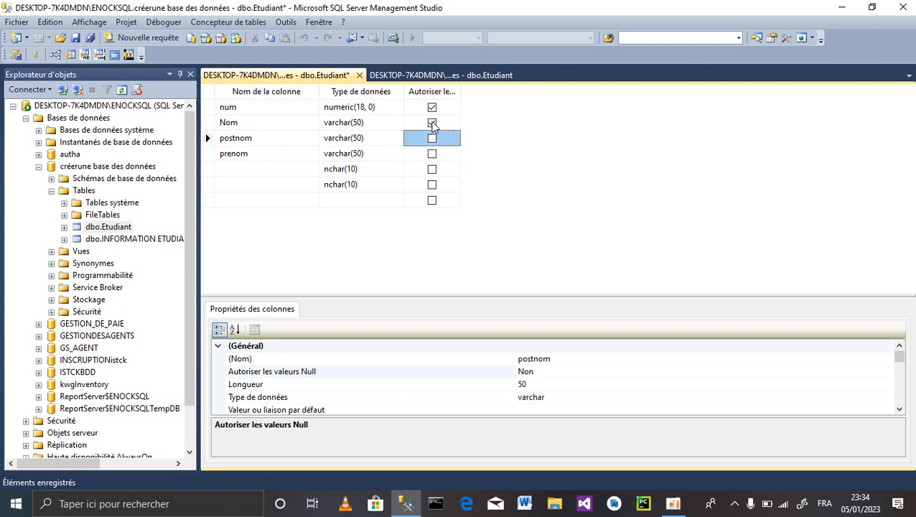
{"action": "left_click", "coordinate": [432, 123]}
{"action": "left_click", "coordinate": [432, 108]}
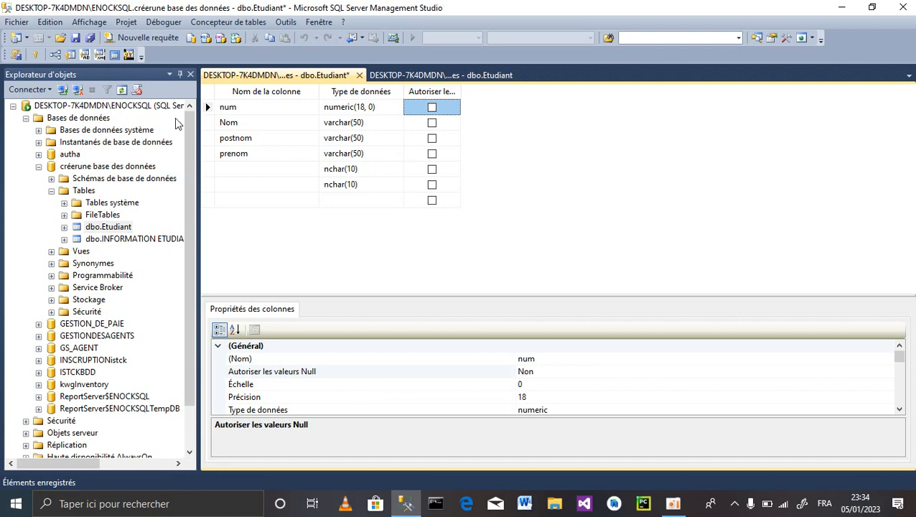
- Attempt to save the design and dismiss the column-name-required error messages
{"action": "key", "text": "ctrl+s"}
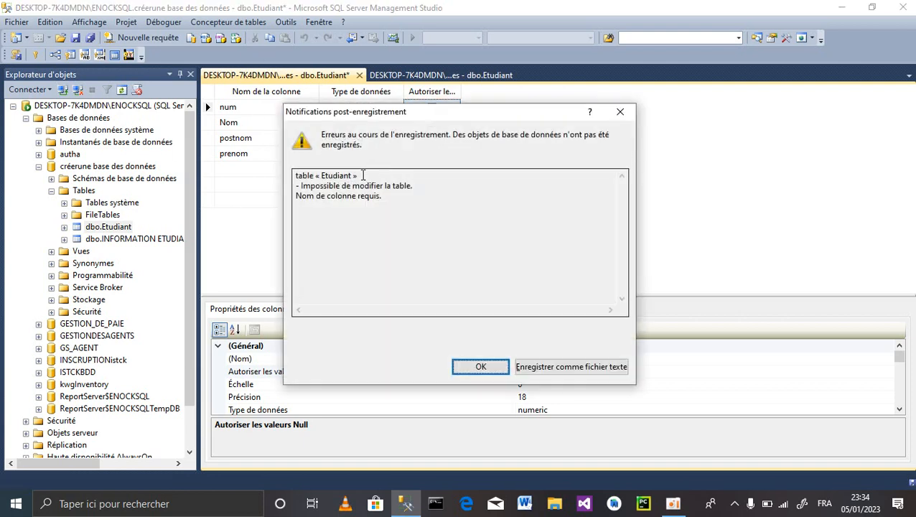
{"action": "left_click", "coordinate": [486, 368]}
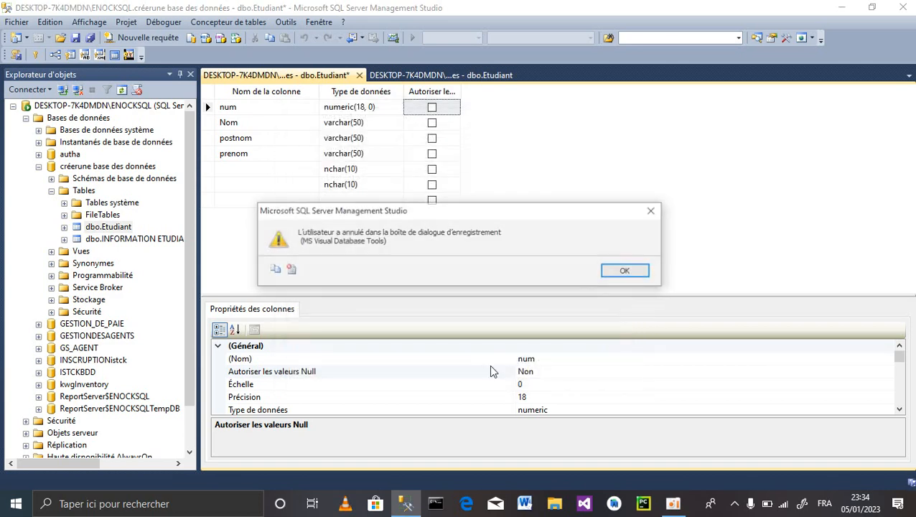
{"action": "left_click", "coordinate": [652, 211]}
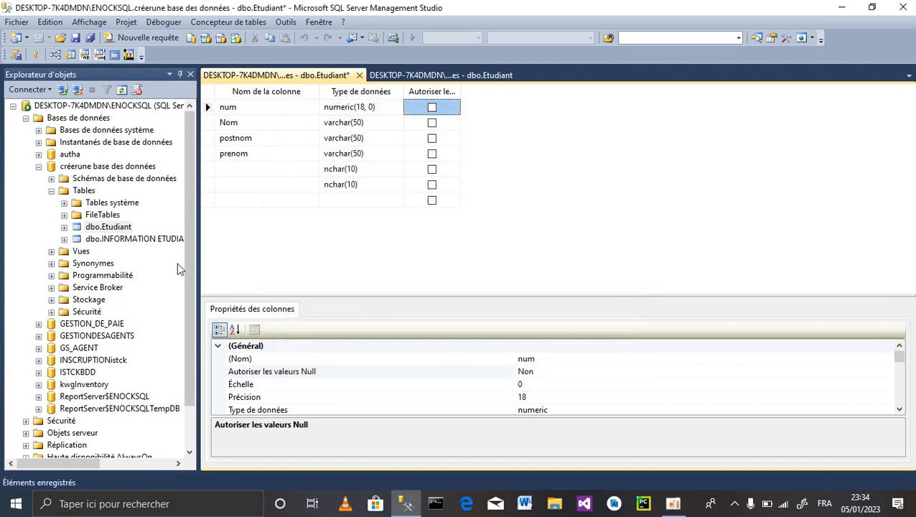
- Cancel an accidental rename of dbo.Etudiant and bring up its context menu
{"action": "left_click", "coordinate": [100, 227]}
{"action": "left_click", "coordinate": [99, 227]}
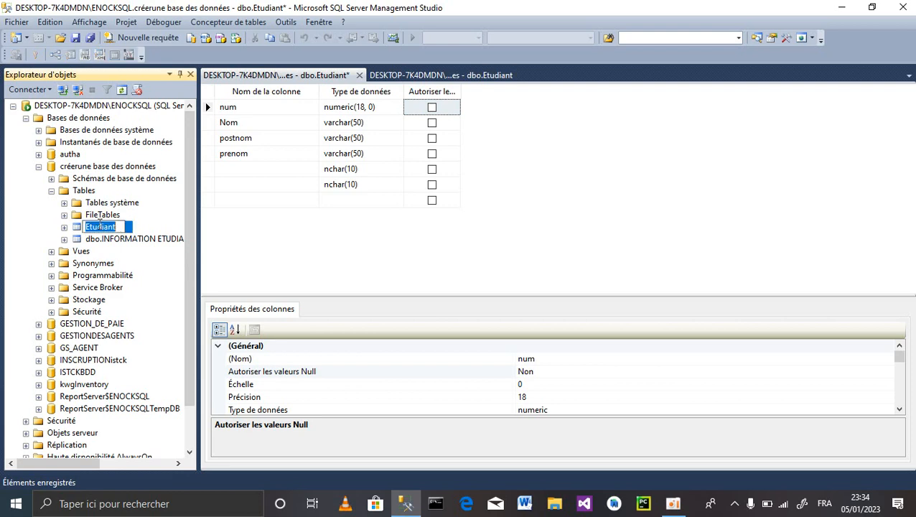
{"action": "right_click", "coordinate": [105, 227]}
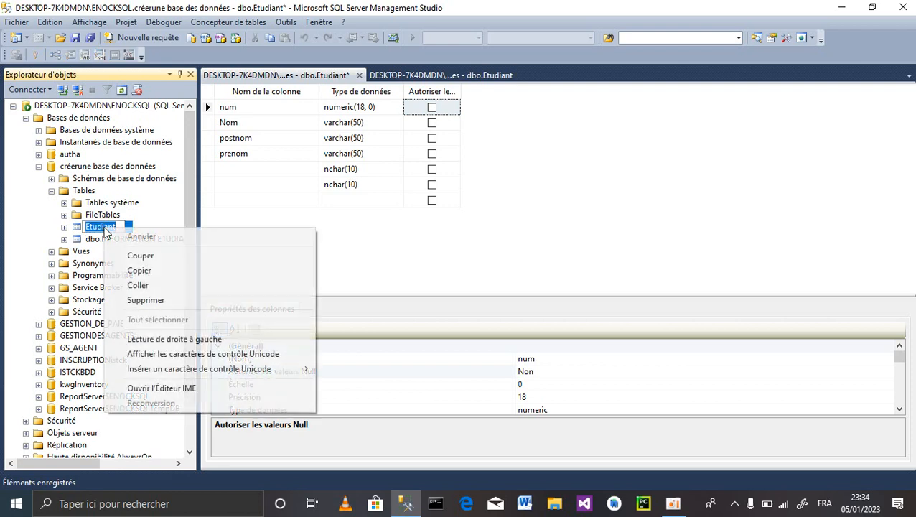
{"action": "left_click", "coordinate": [169, 197]}
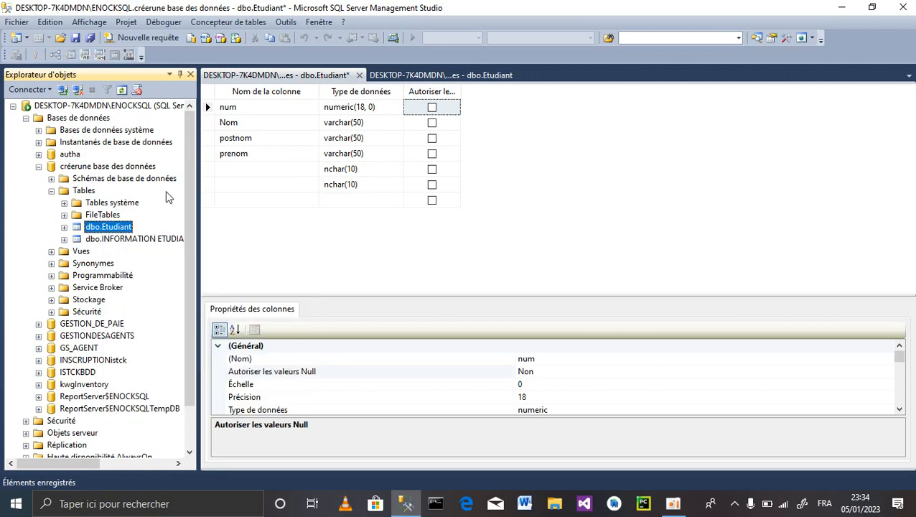
{"action": "right_click", "coordinate": [122, 229]}
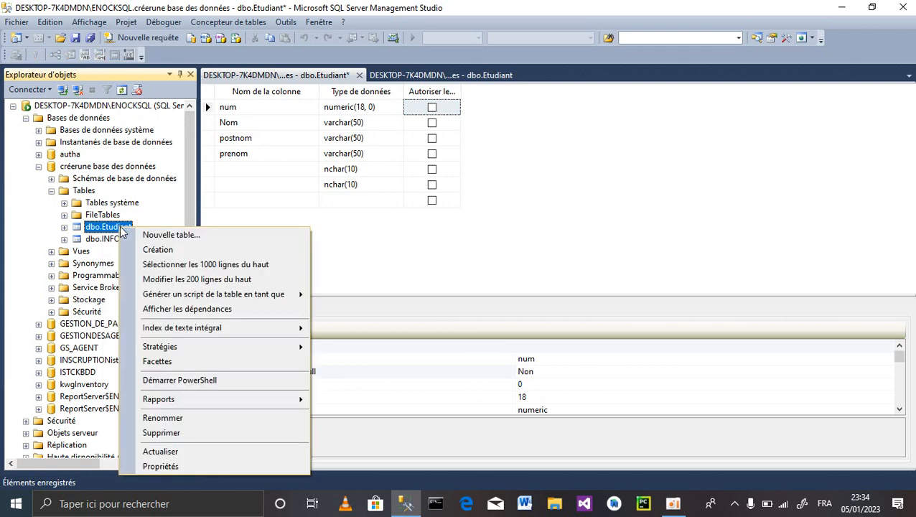
- Reopen dbo.Etudiant's top 200 rows, try committing row 3, and dismiss the NULL num error
{"action": "left_click", "coordinate": [193, 279]}
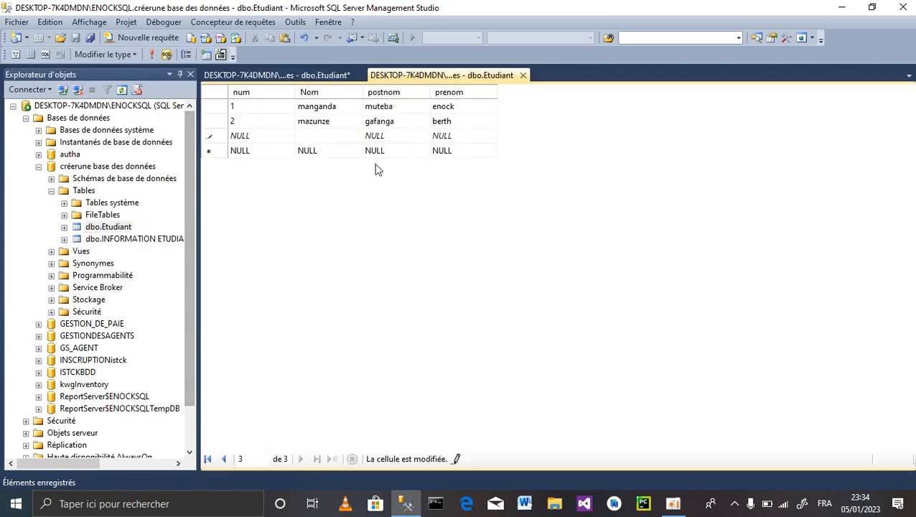
{"action": "left_click", "coordinate": [239, 137]}
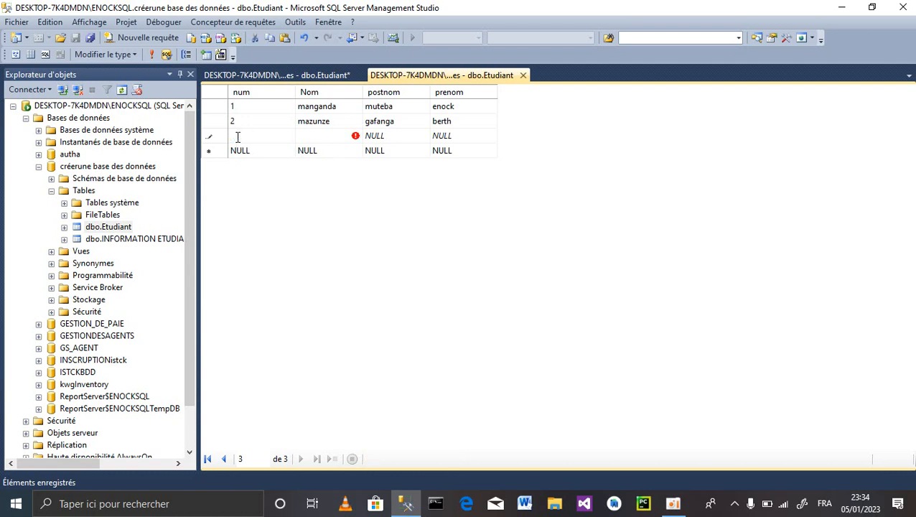
{"action": "key", "text": "Return"}
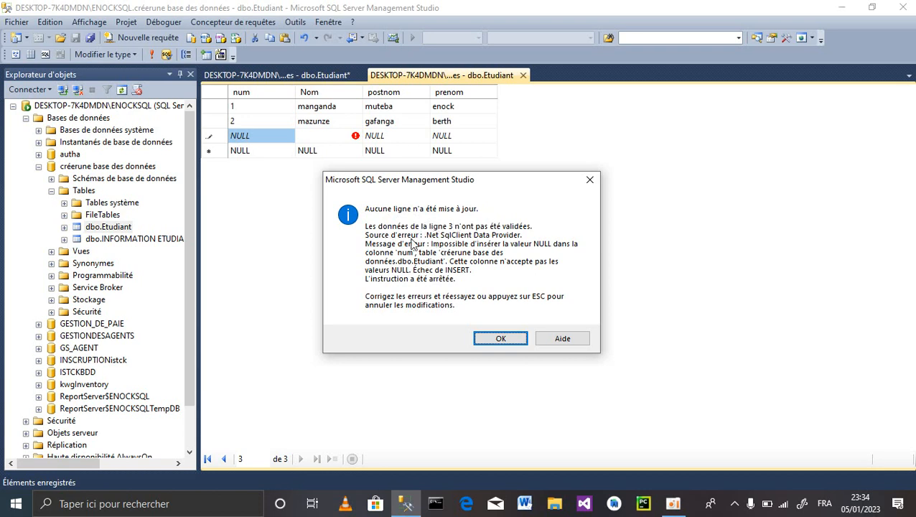
{"action": "left_click", "coordinate": [502, 338]}
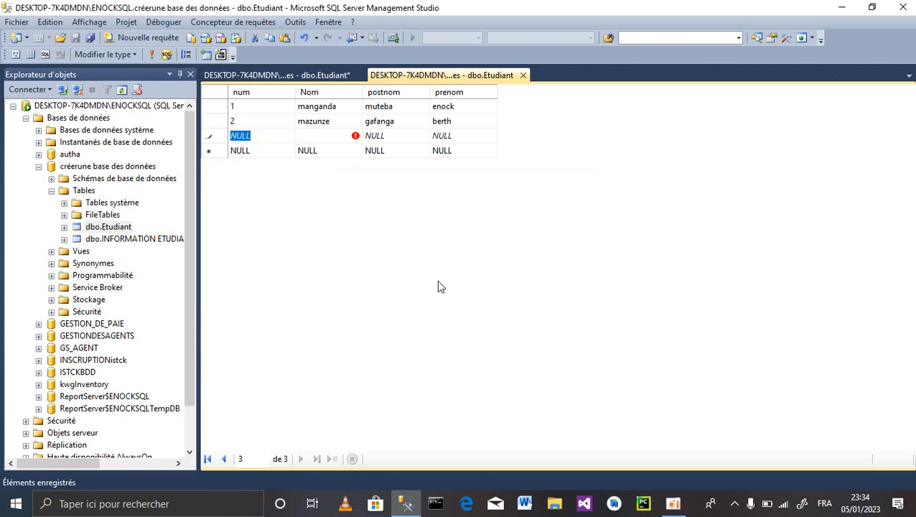
- Put 3 in row 3's num cell, leaving Nom empty and erasing the text typed in postnom
{"action": "type", "text": "3"}
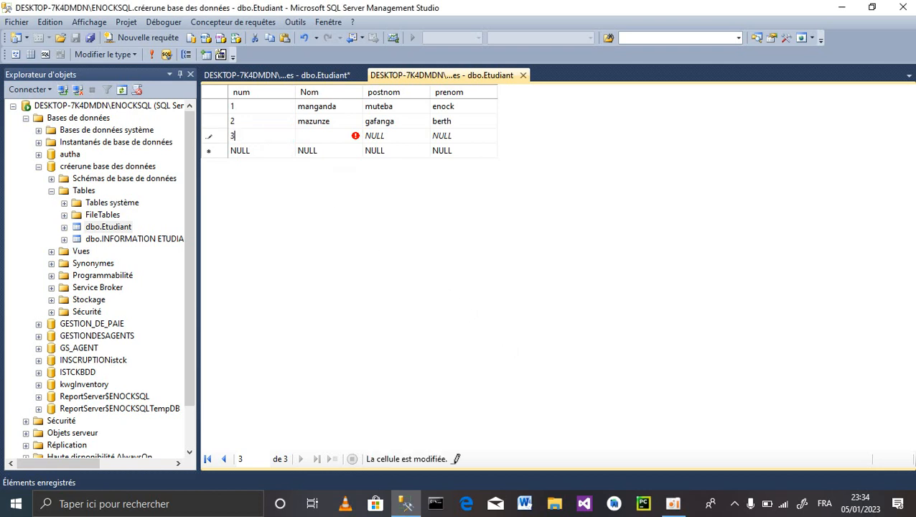
{"action": "left_click", "coordinate": [313, 138]}
{"action": "left_click", "coordinate": [392, 138]}
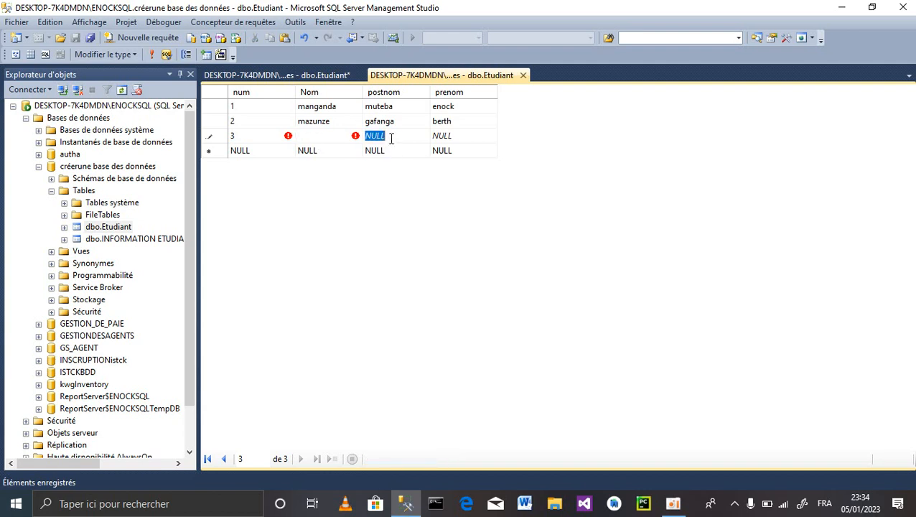
{"action": "type", "text": "n,,n"}
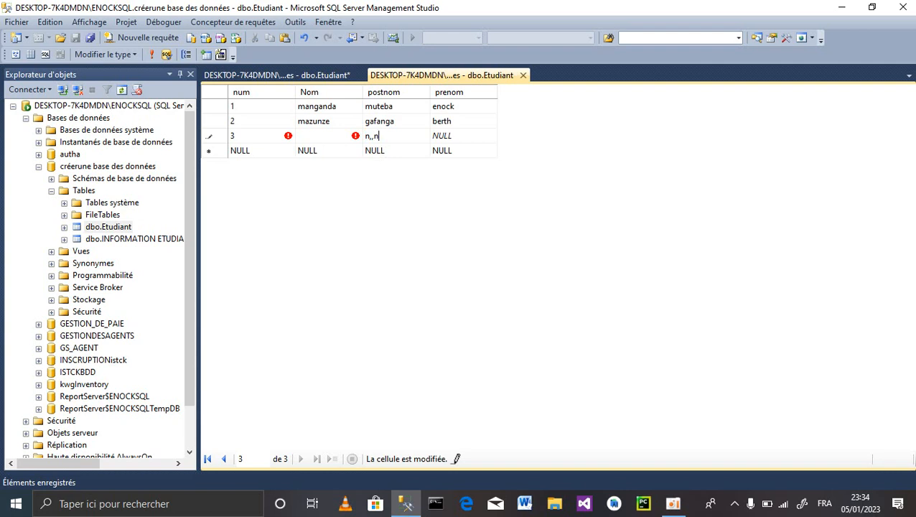
{"action": "key", "text": "BackSpace"}
{"action": "key", "text": "BackSpace"}
{"action": "key", "text": "BackSpace"}
{"action": "key", "text": "BackSpace"}
{"action": "left_click", "coordinate": [673, 504]}
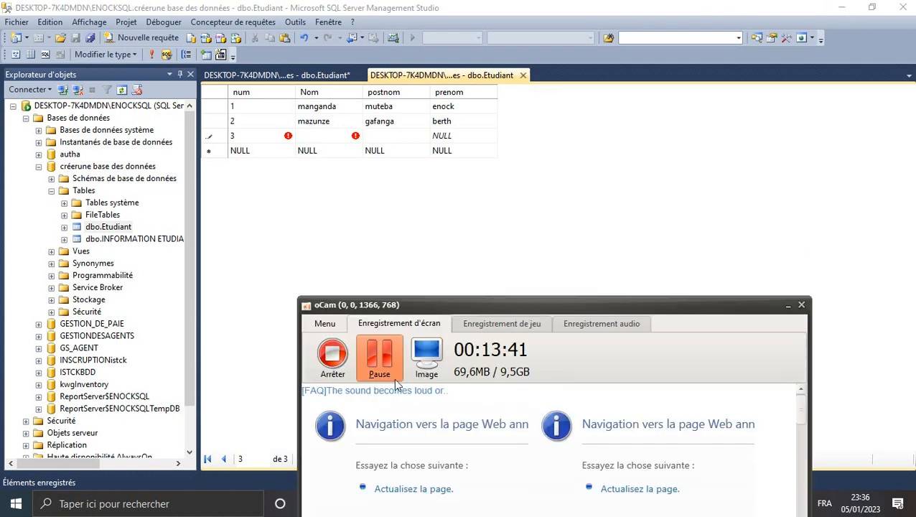